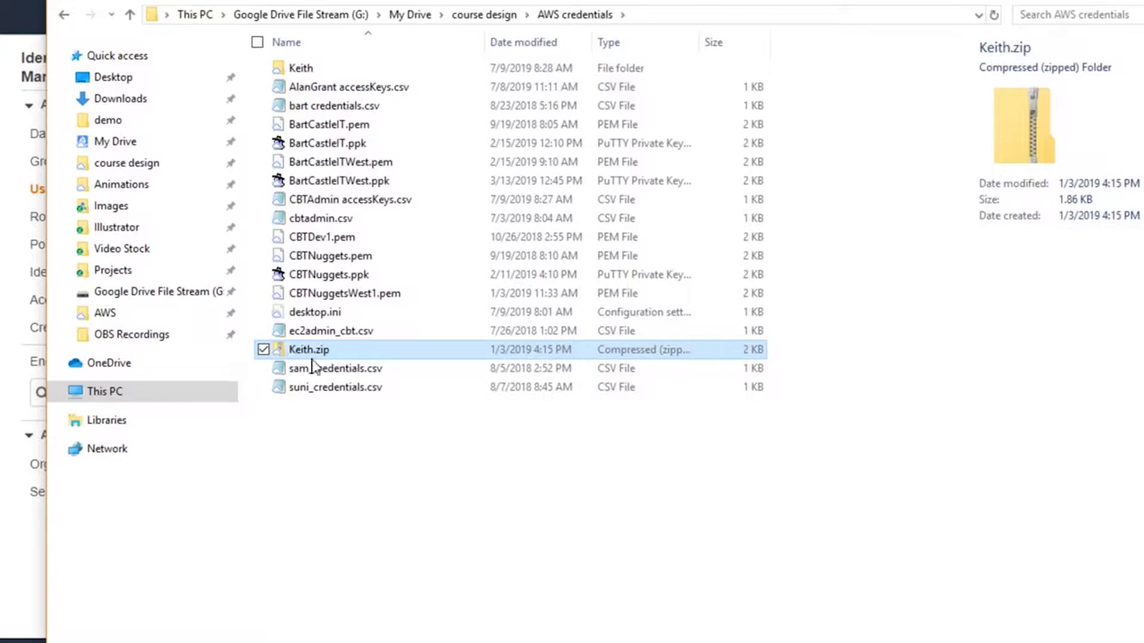
- Look over the access key CSV files and key pair files stored in the AWS credentials folder
click(331, 201)
click(338, 224)
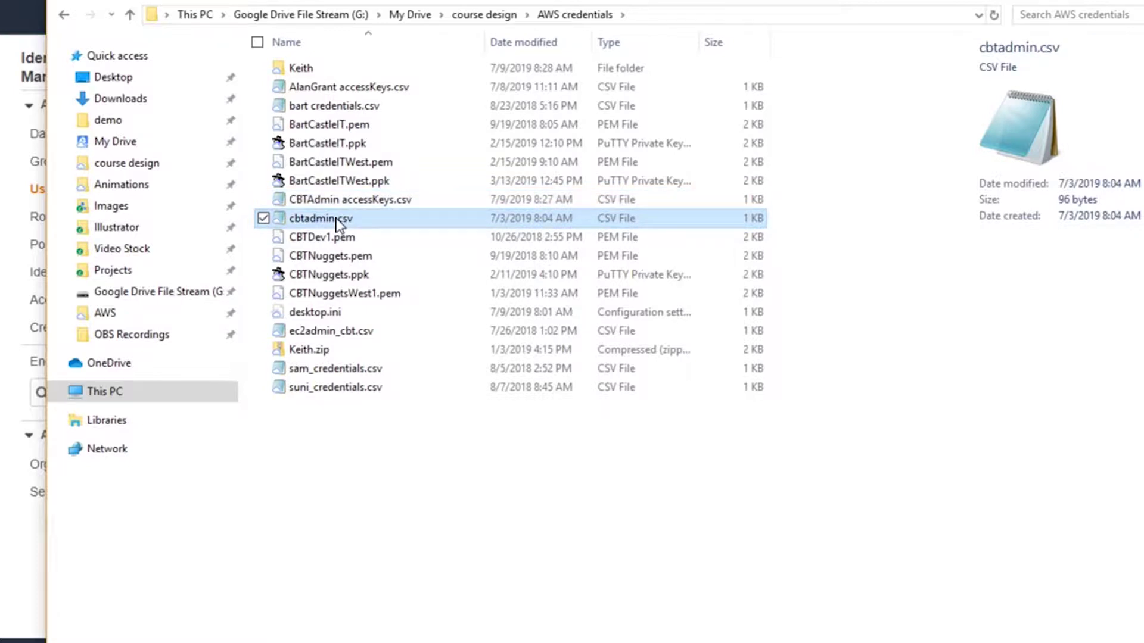
click(337, 165)
click(339, 146)
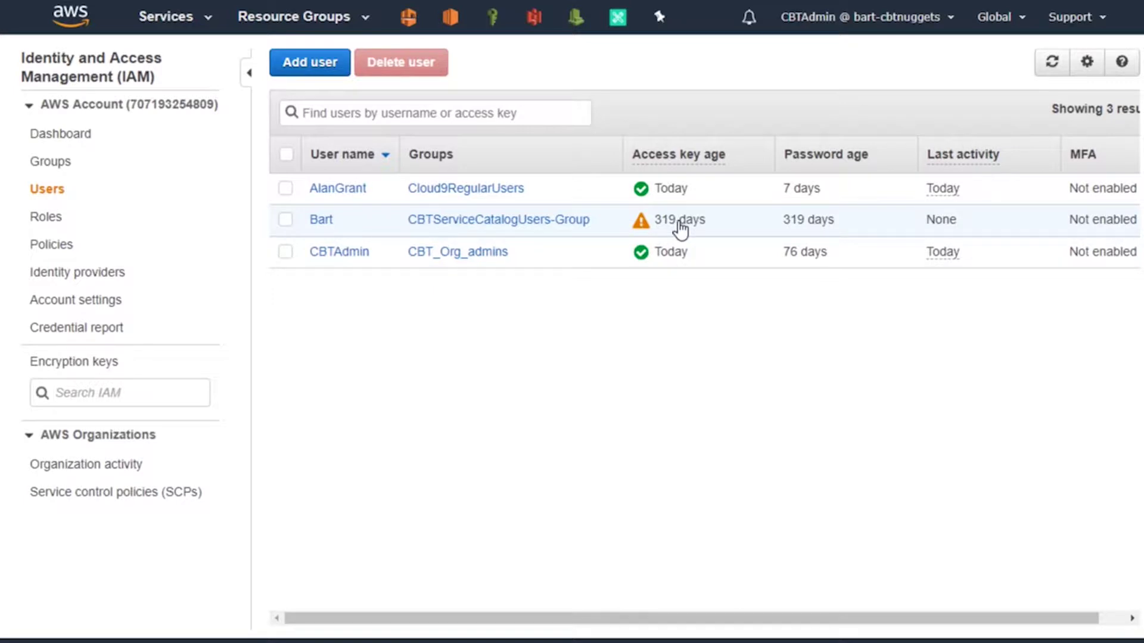
- Make the access key inactive for the IAM user in CBTServiceCatalogUsers-Group without deleting the key
click(321, 220)
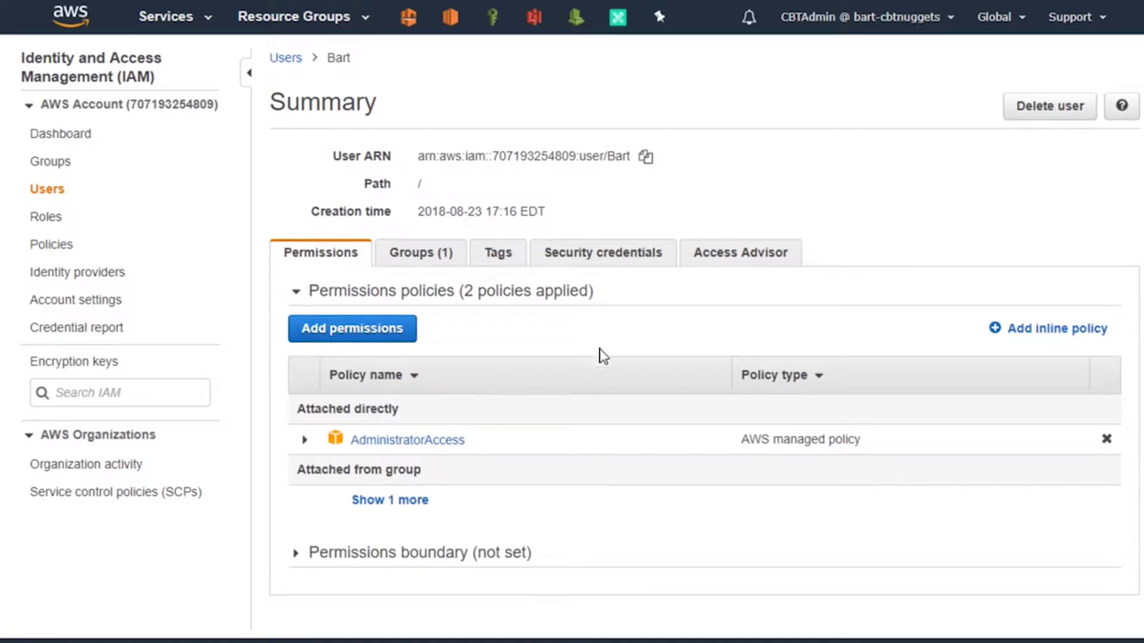
click(671, 262)
scroll(924, 215, down, 5)
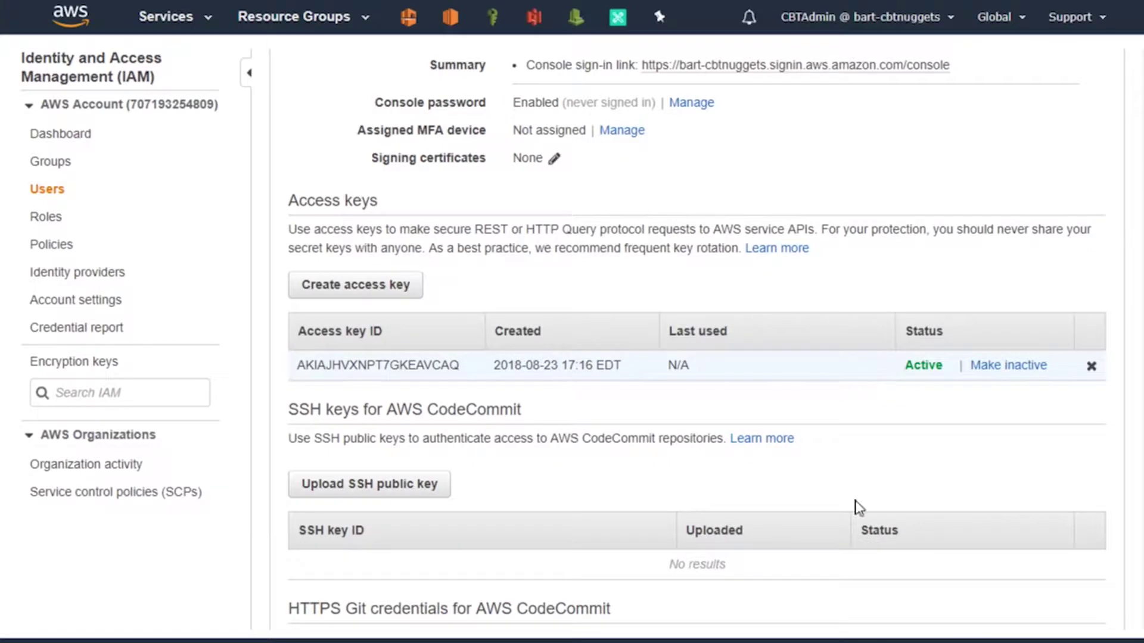
click(981, 365)
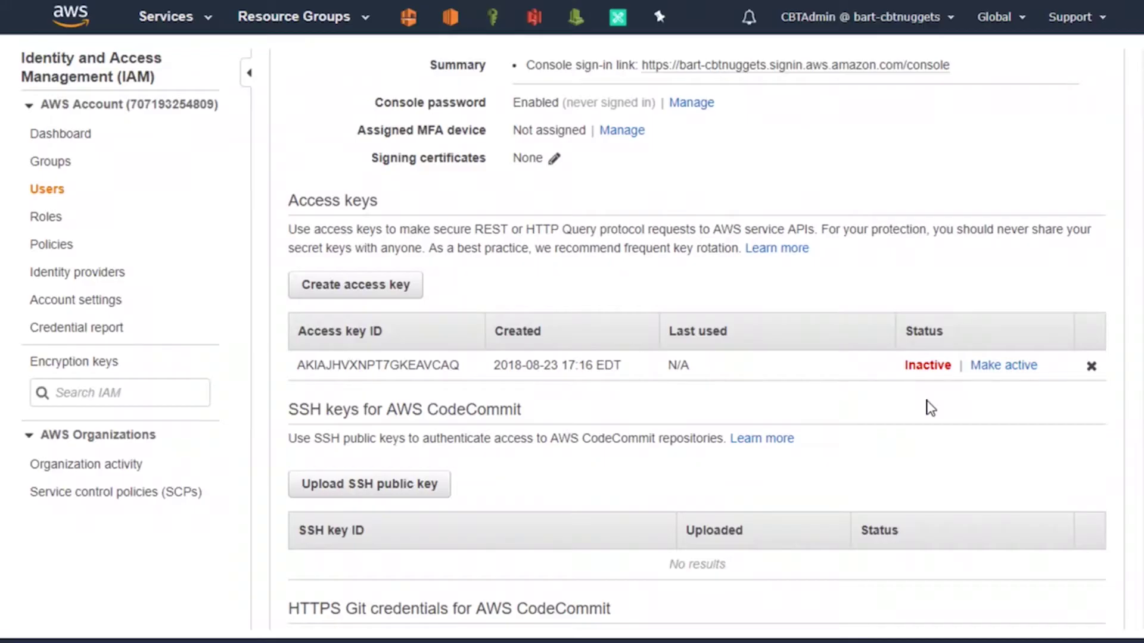
click(1092, 366)
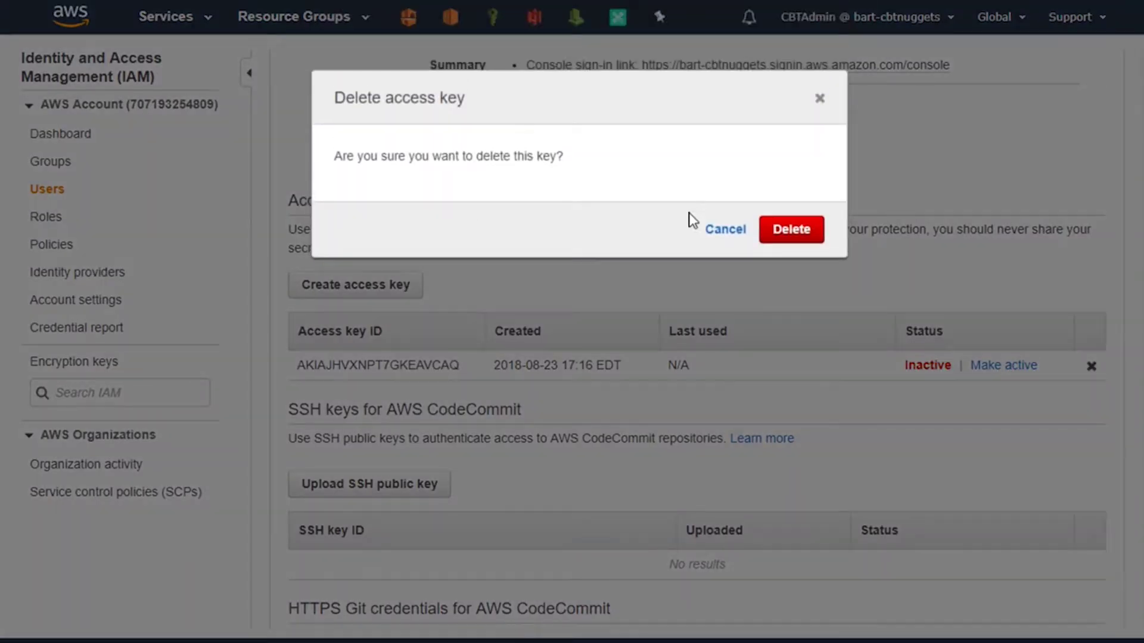
click(722, 233)
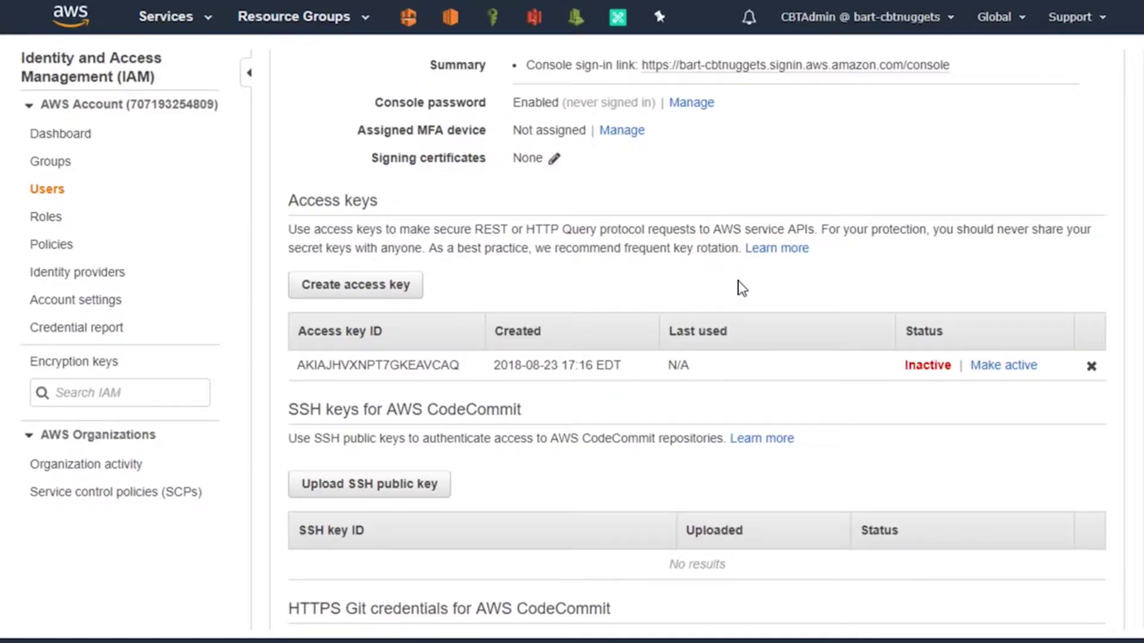
- Examine the same user's Access Advisor data for when each permitted service was last accessed and how long data is stored
scroll(742, 288, up, 5)
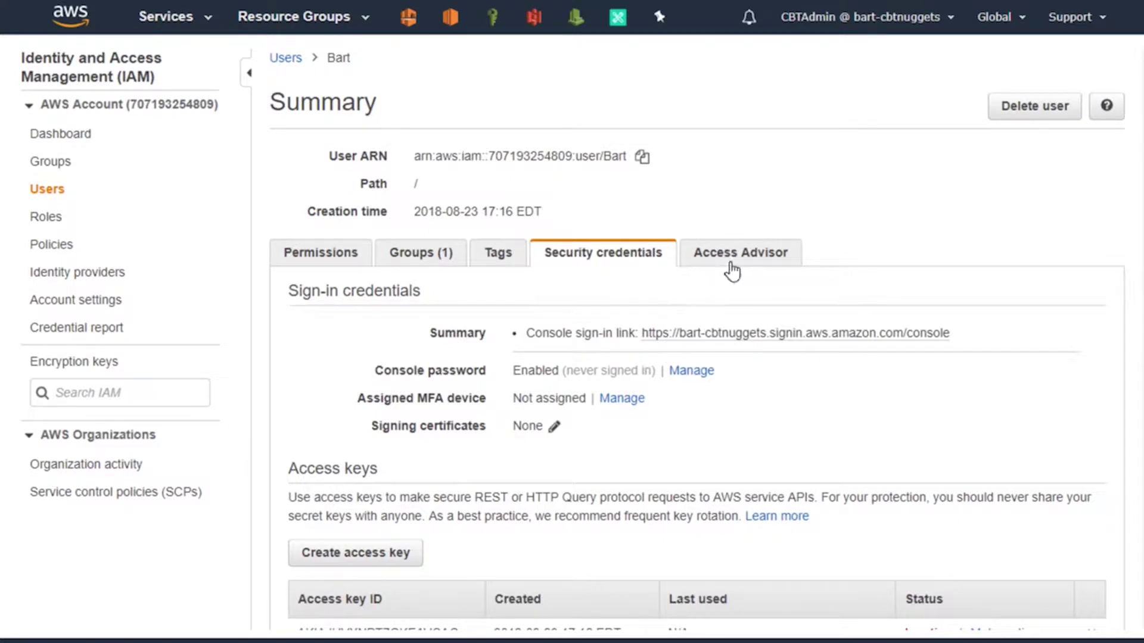
click(773, 261)
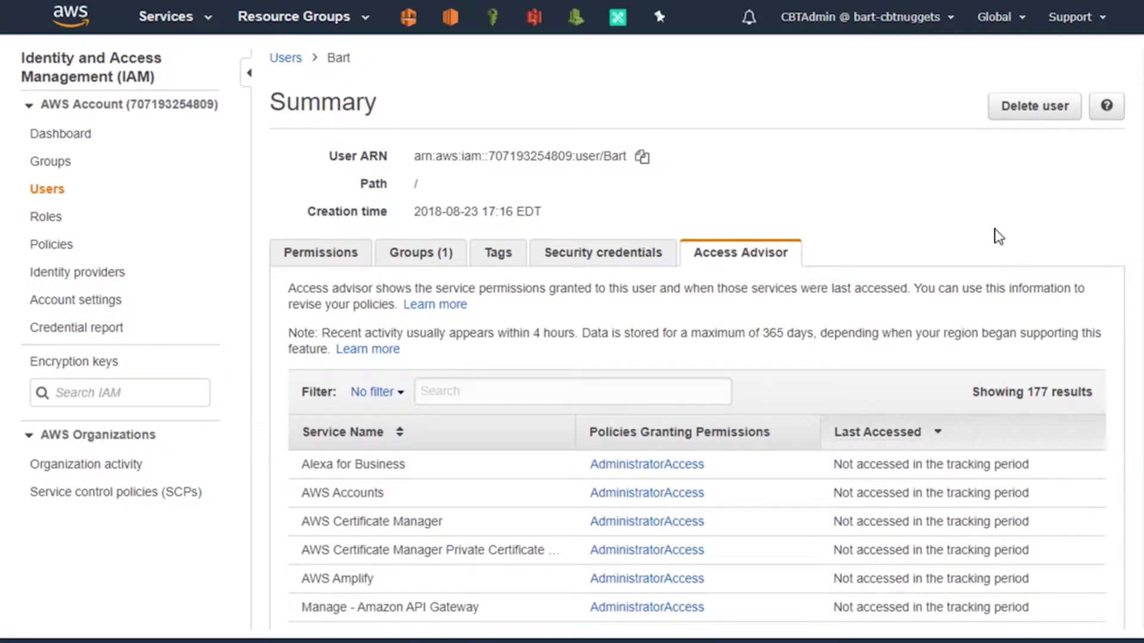
scroll(980, 235, down, 3)
scroll(930, 215, up, 2)
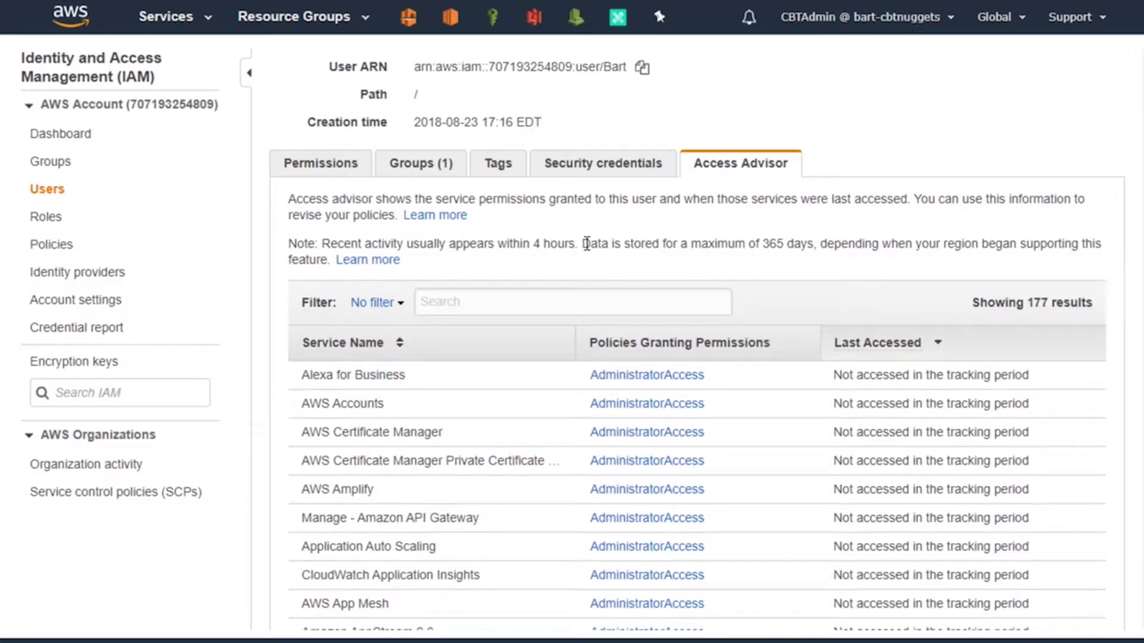
drag(587, 243, 808, 248)
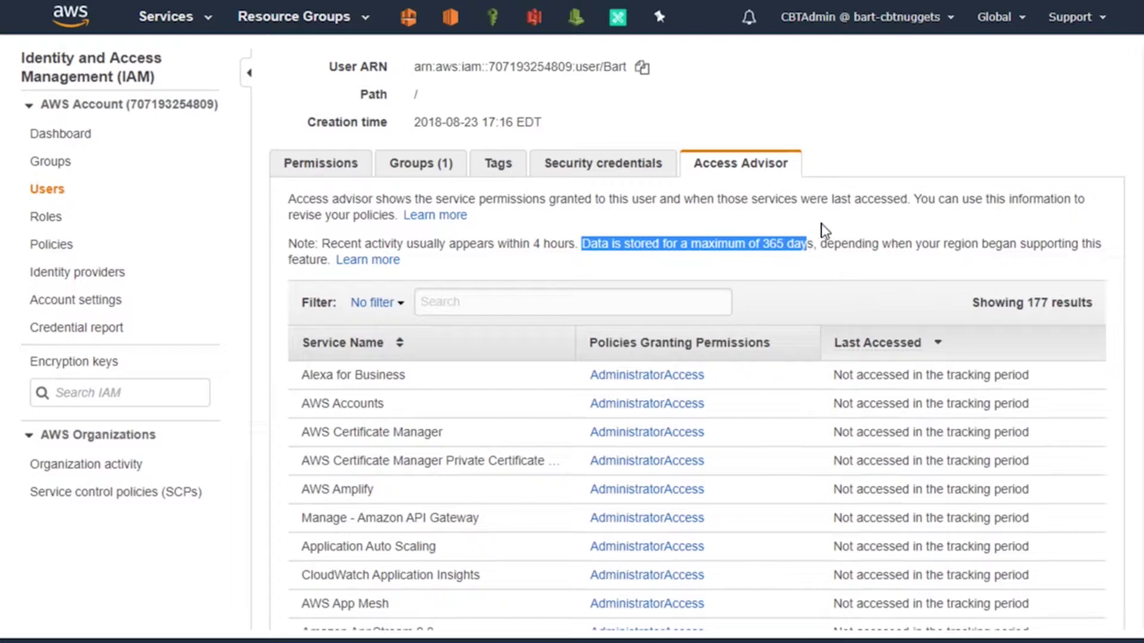
click(876, 231)
scroll(871, 238, down, 5)
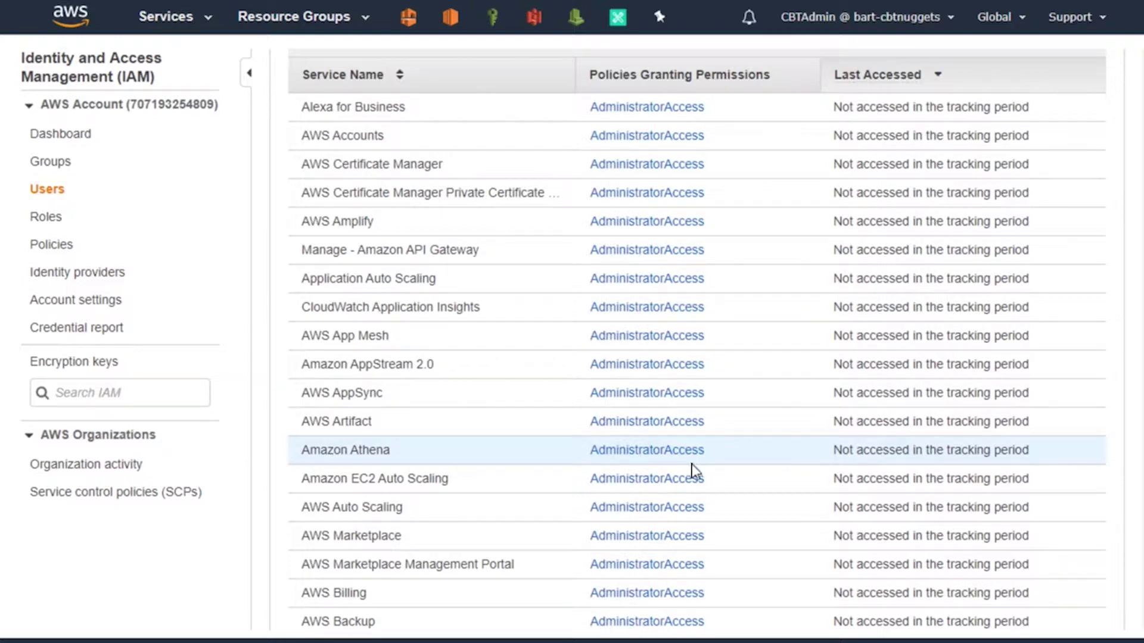
scroll(758, 367, down, 9)
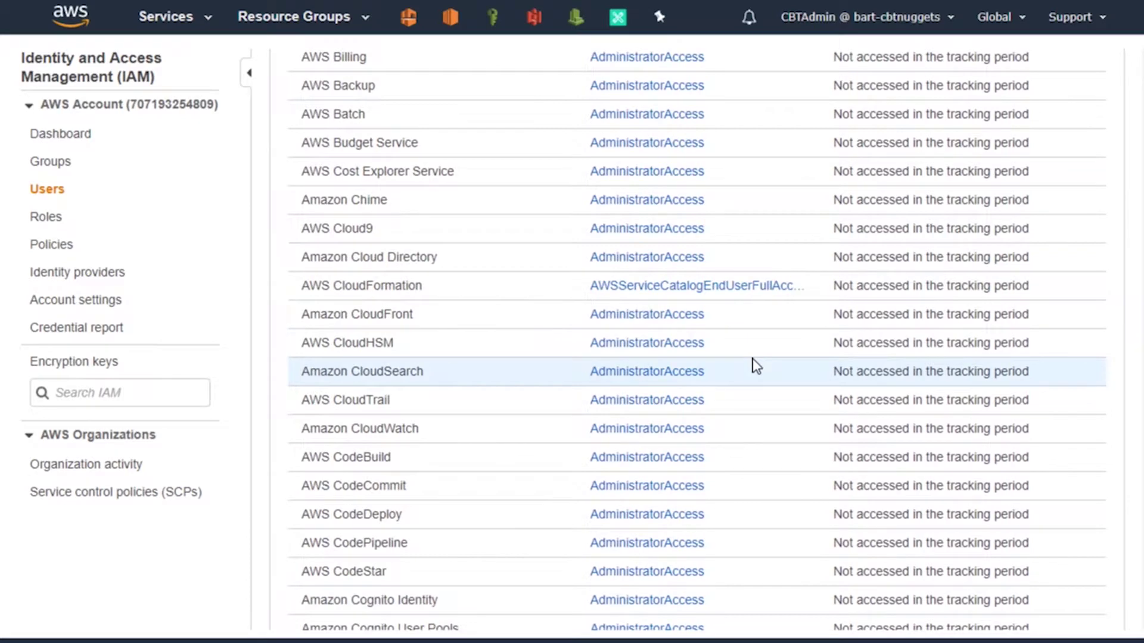
scroll(756, 366, up, 15)
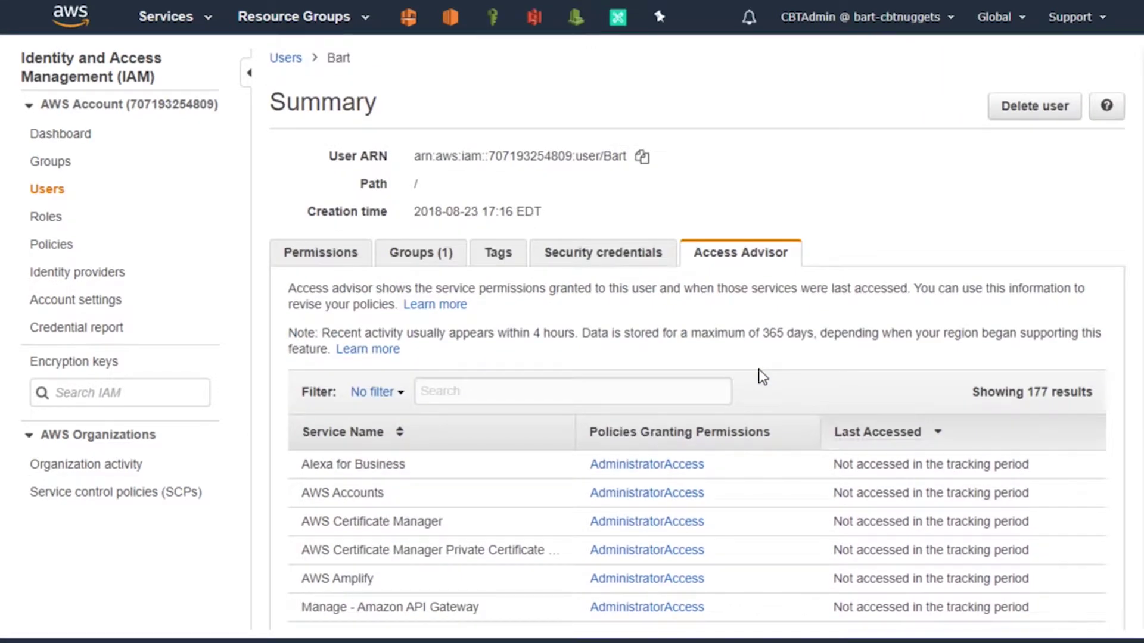
- Review the same user's security credentials and permissions, and return to the list of IAM users
click(615, 260)
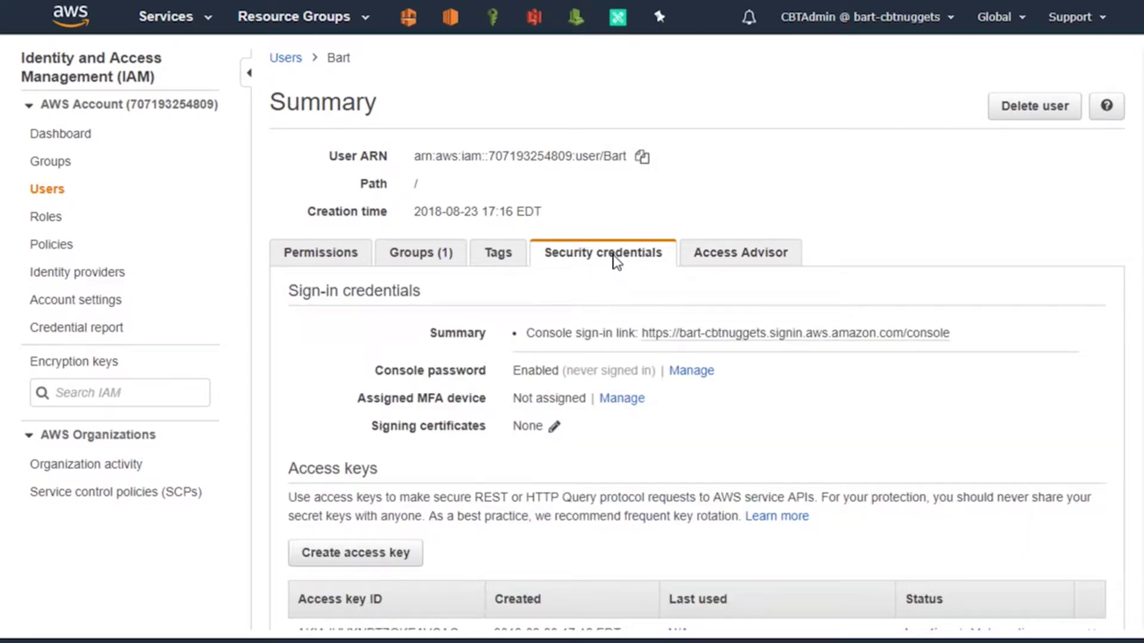
click(337, 260)
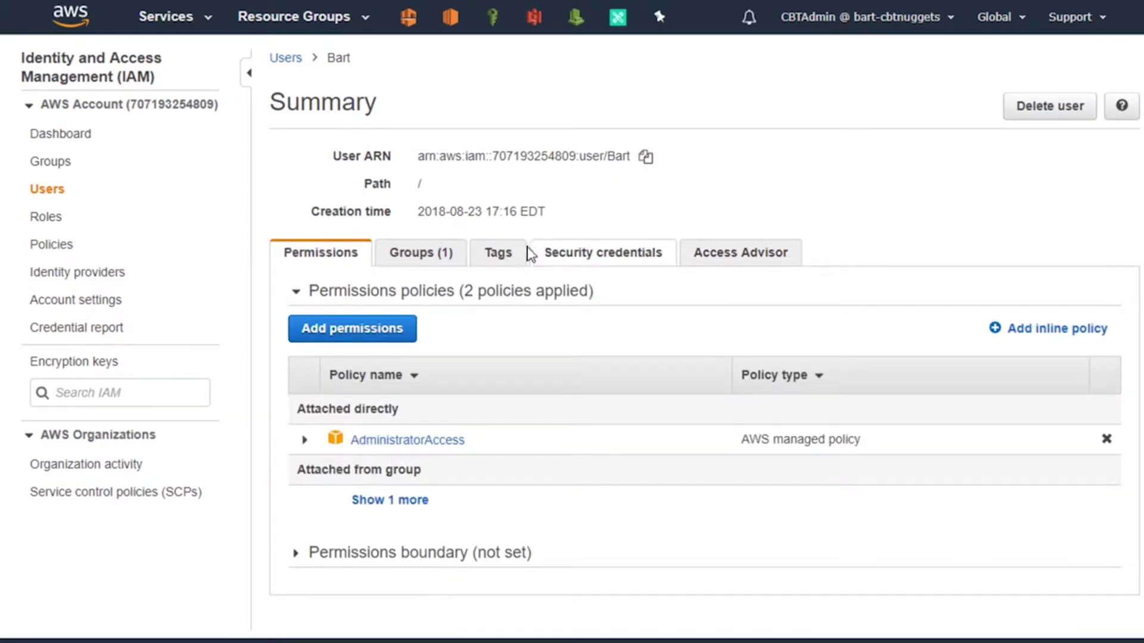
click(47, 189)
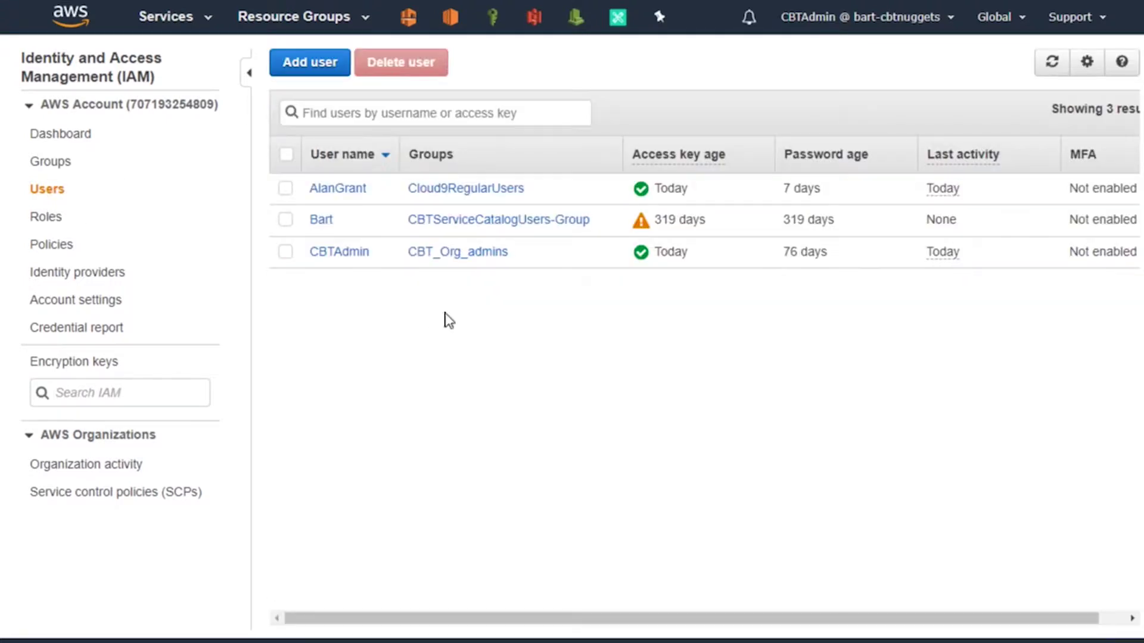
click(286, 222)
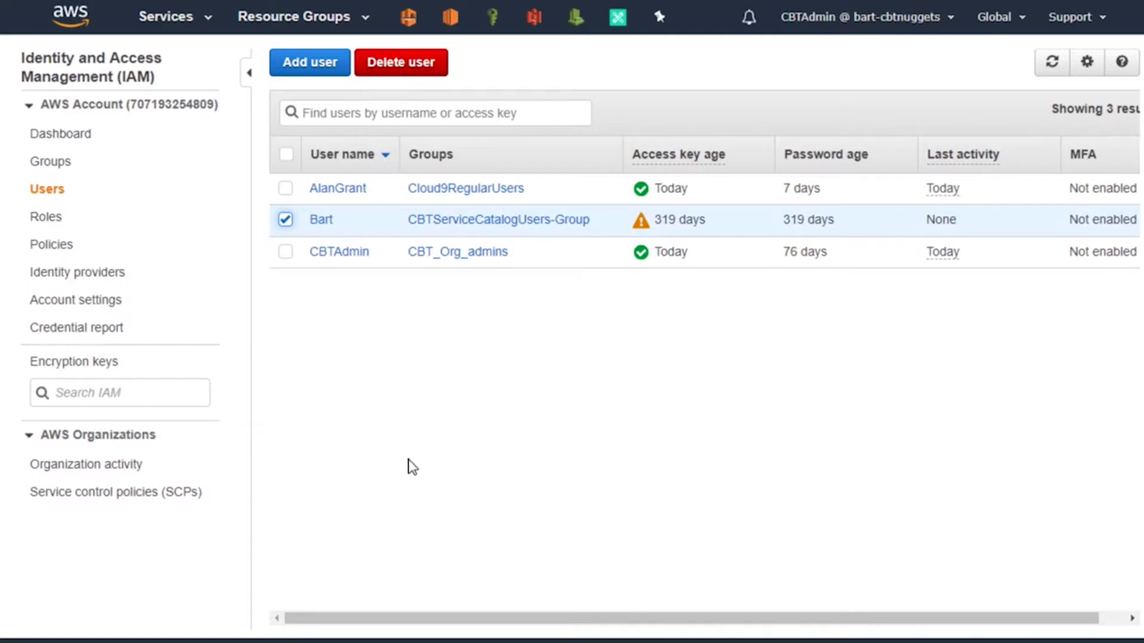
click(285, 220)
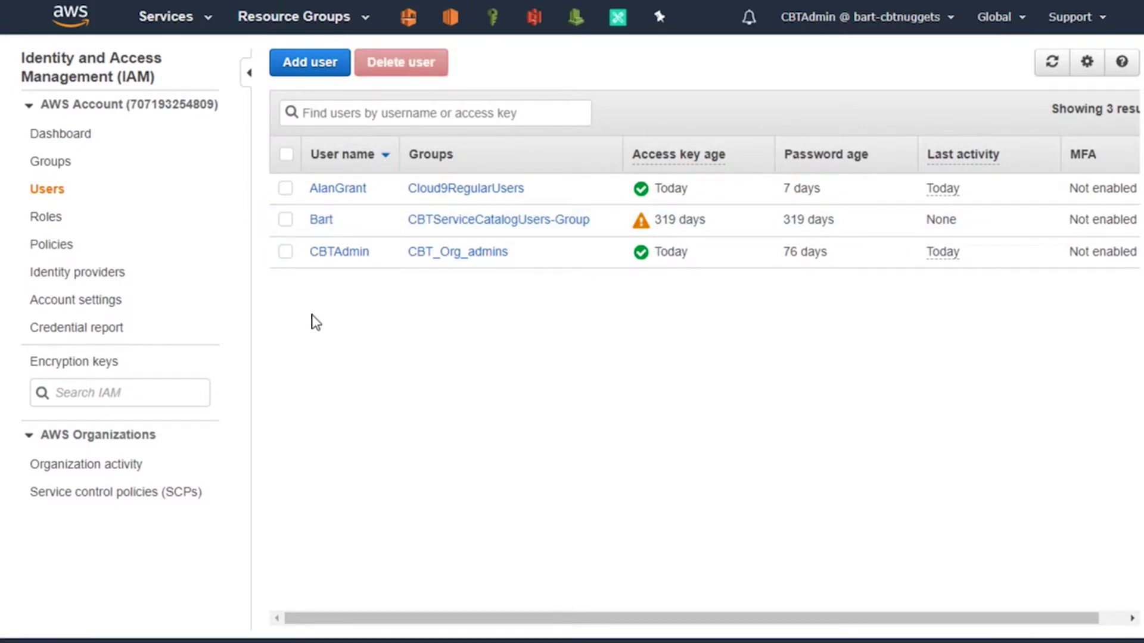
- Delete the active access key of the IAM user in the Cloud9RegularUsers group
click(343, 190)
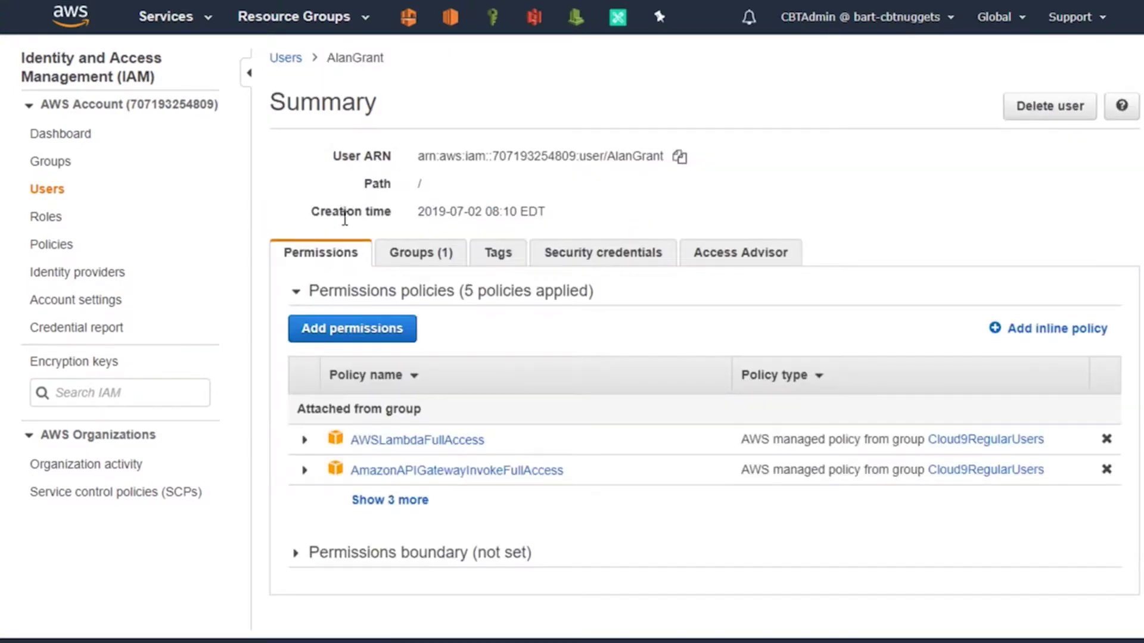
click(600, 255)
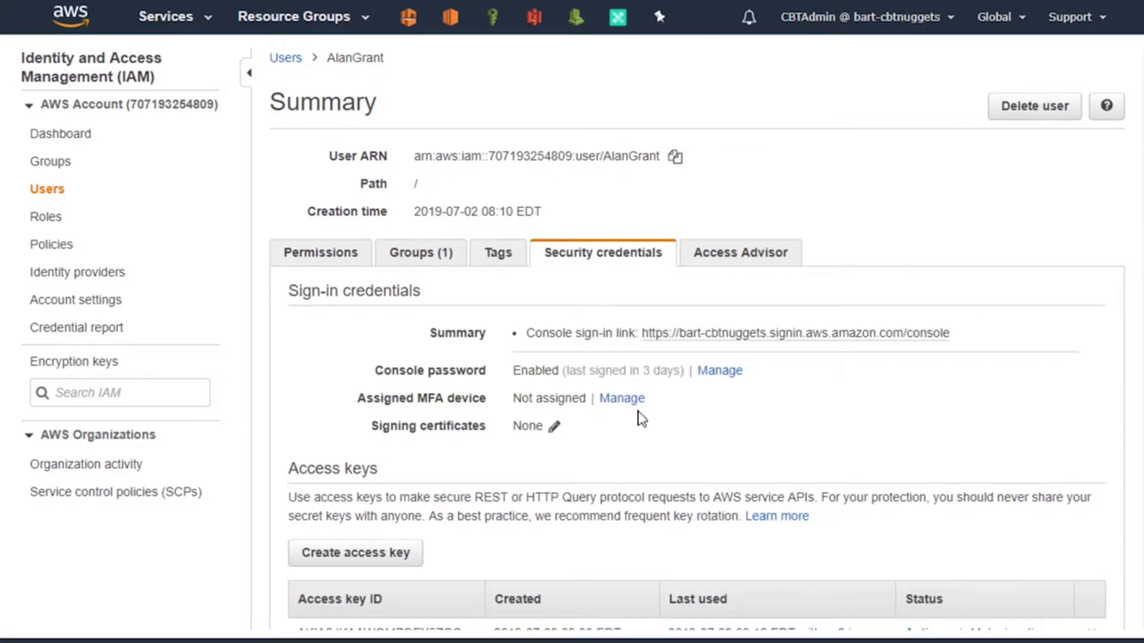
scroll(862, 428, down, 5)
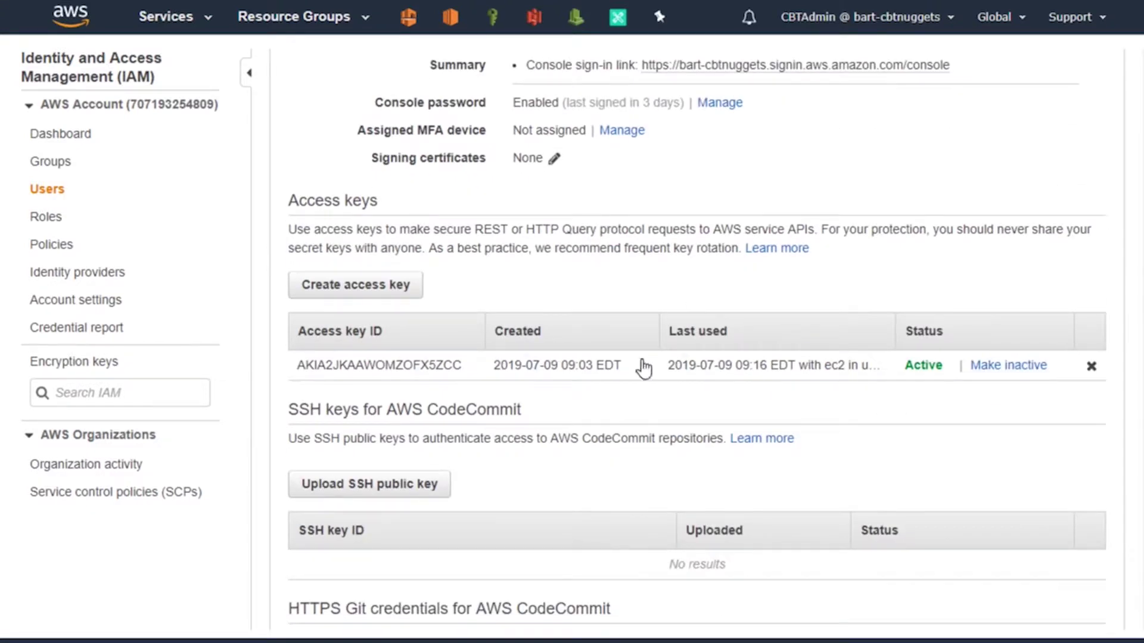
click(1091, 366)
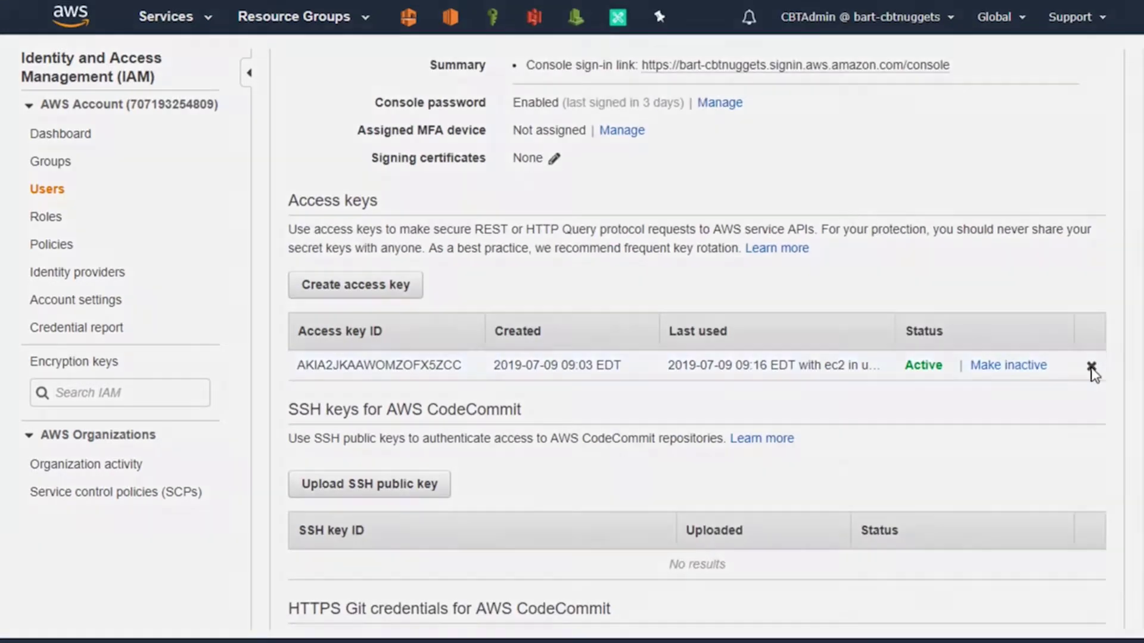
click(793, 238)
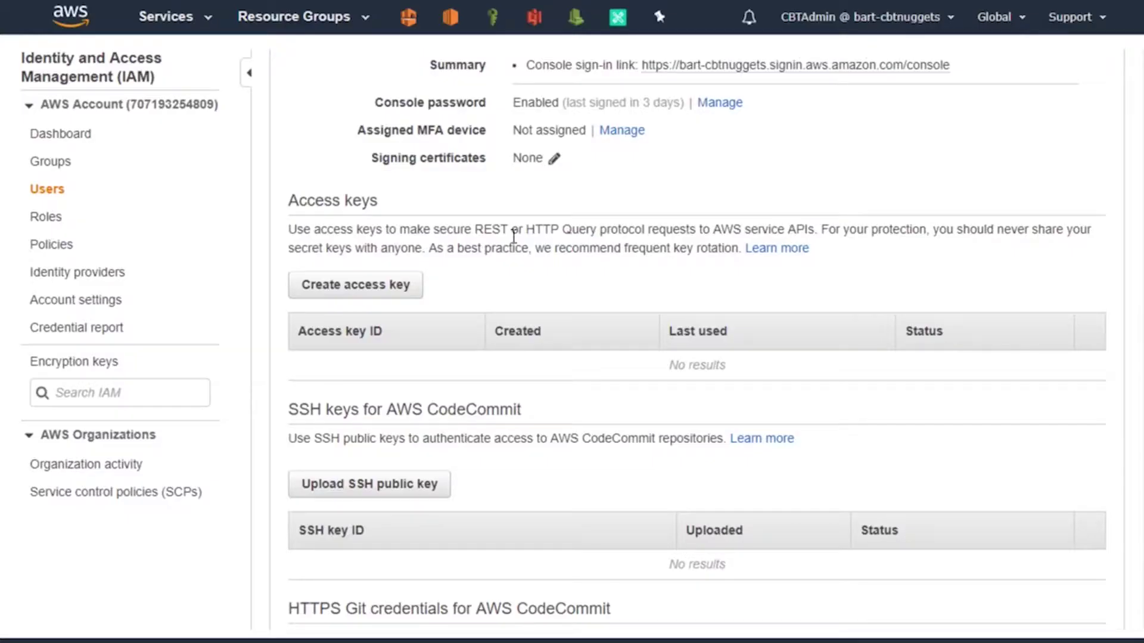
- Return to the IAM user list and compare the users' access key ages and last console and programmatic activity
click(34, 0)
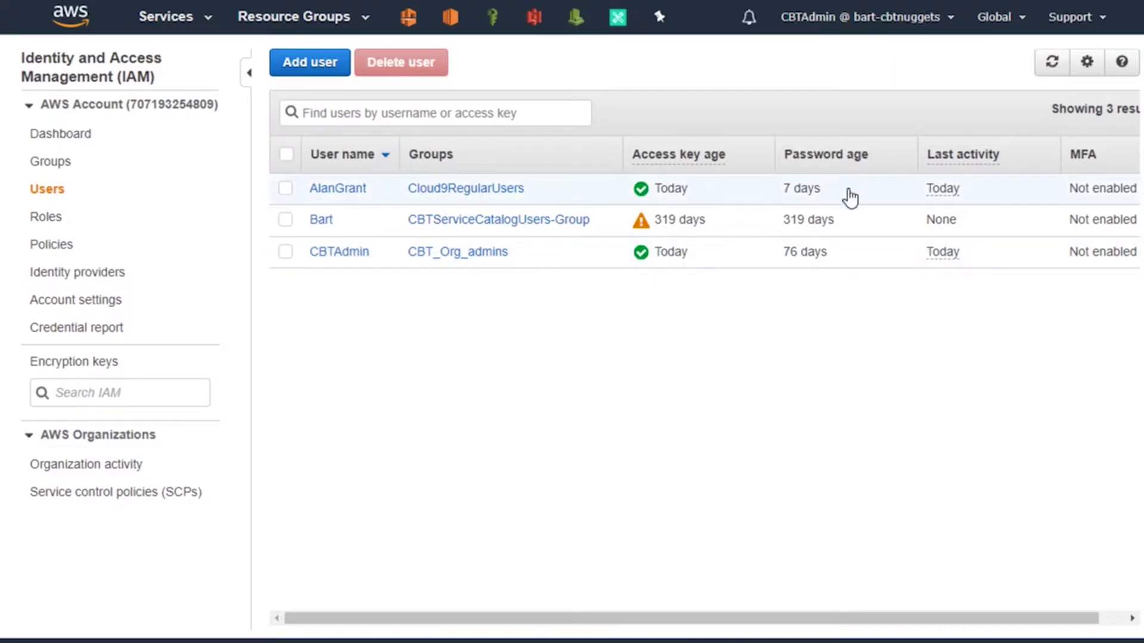
mouse_move(697, 170)
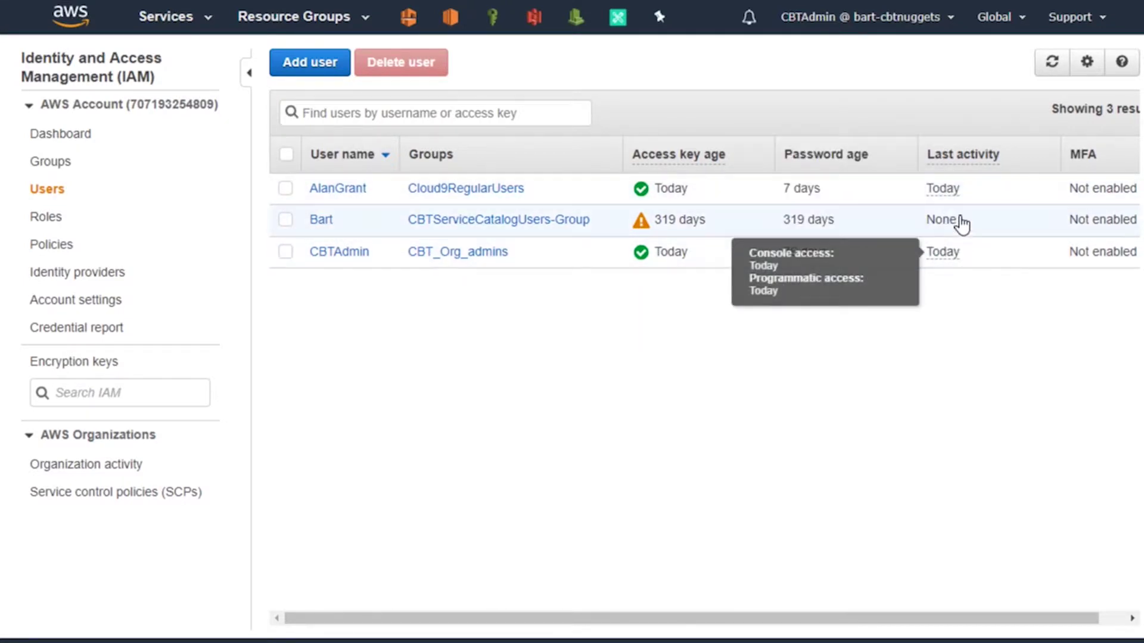
mouse_move(965, 180)
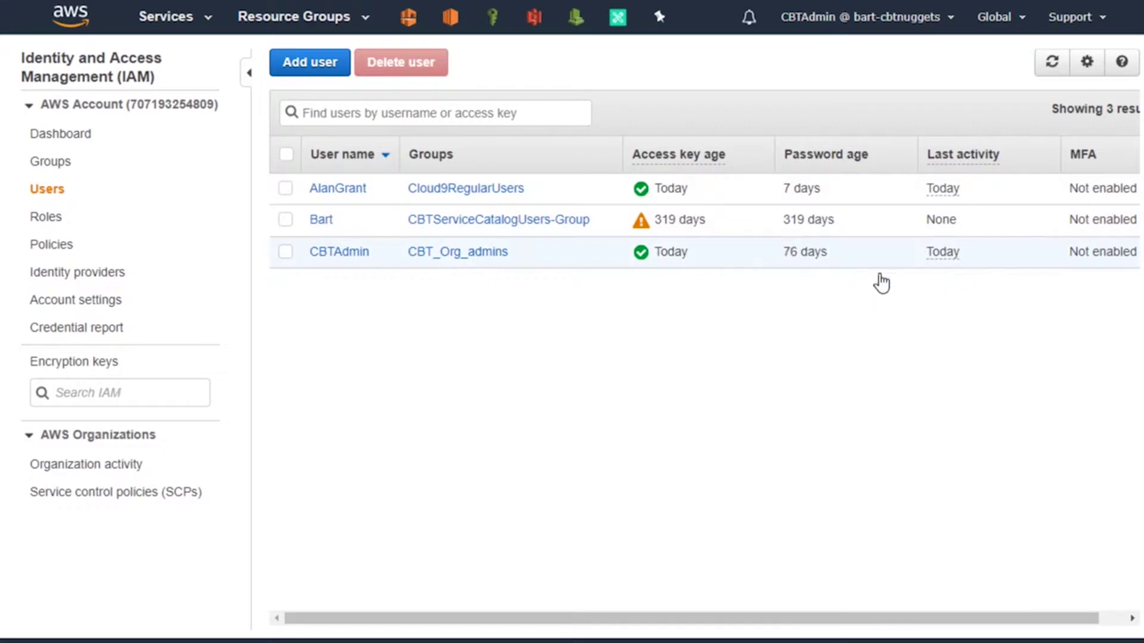
- Examine the CBTAdmin user's Access Advisor data for the most recently accessed services, such as Amazon EC2 and Elastic Load Balancing
click(335, 255)
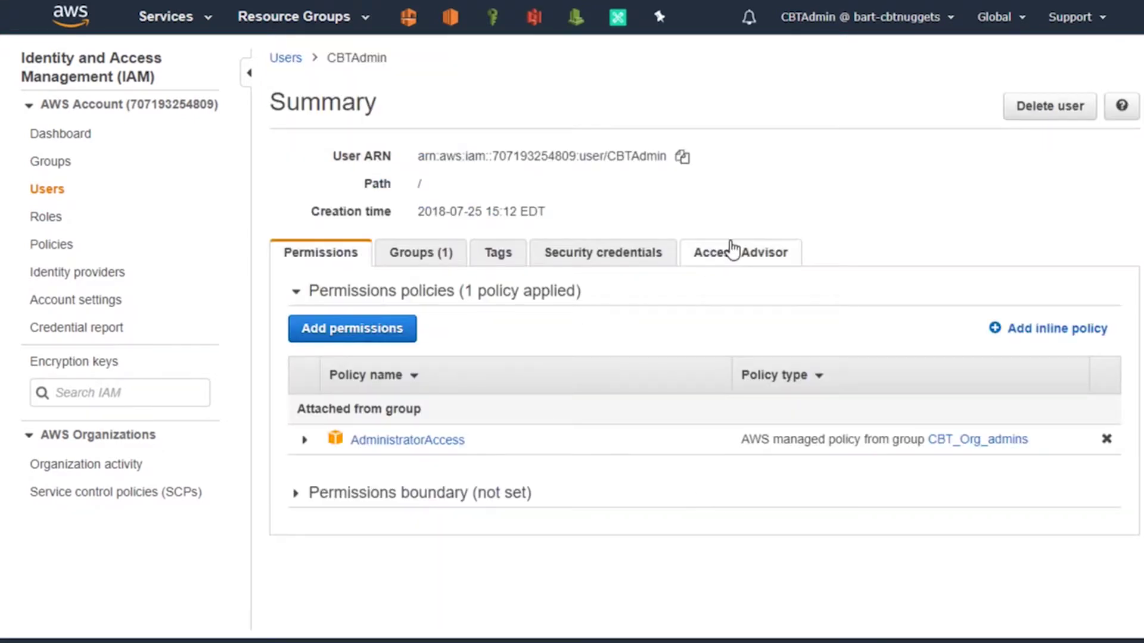
click(752, 260)
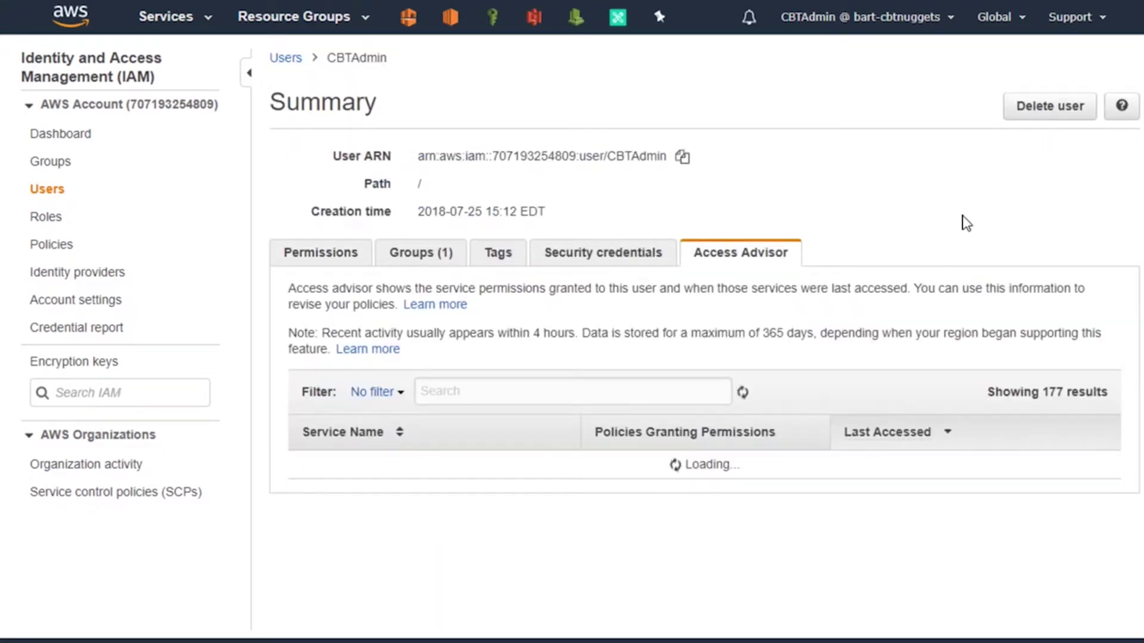
scroll(966, 222, down, 1)
scroll(967, 222, down, 4)
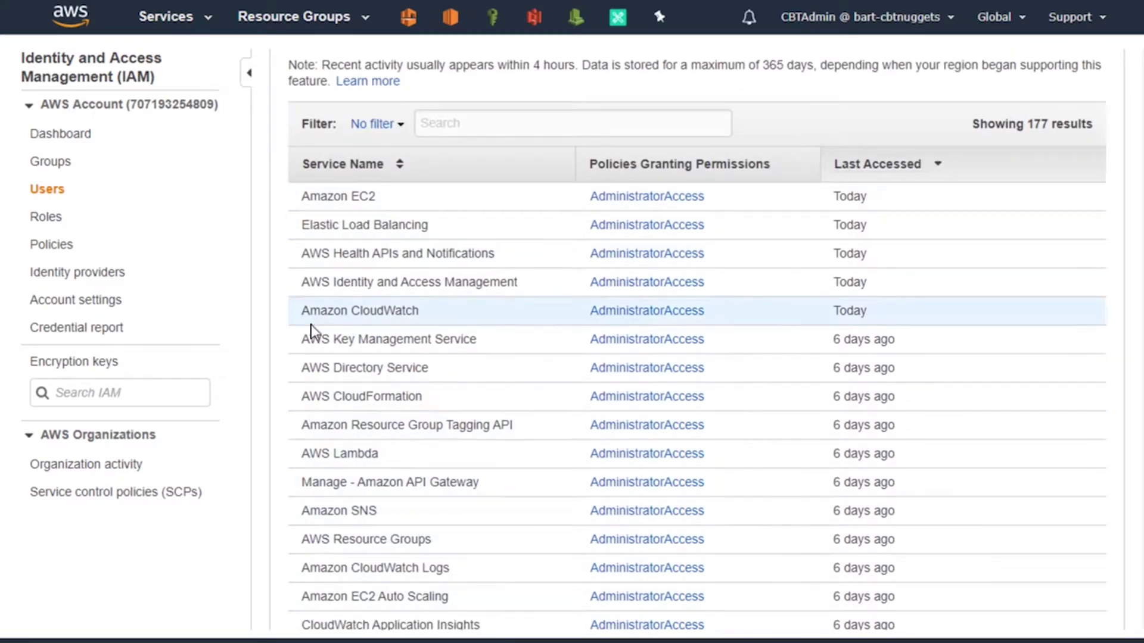
drag(349, 192, 375, 197)
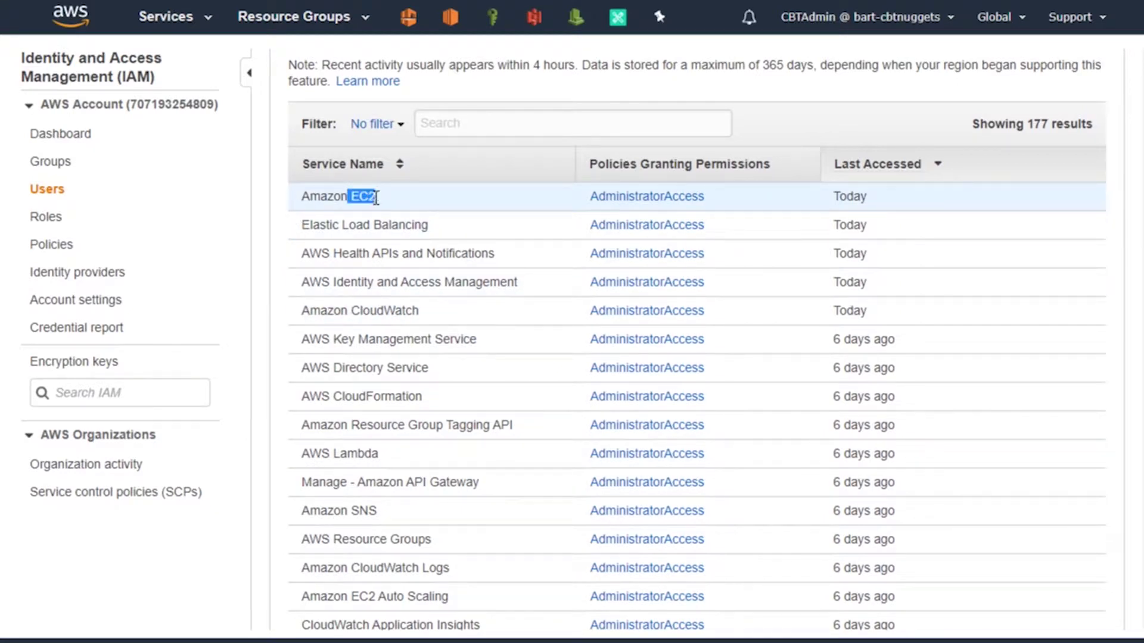
drag(327, 225, 373, 226)
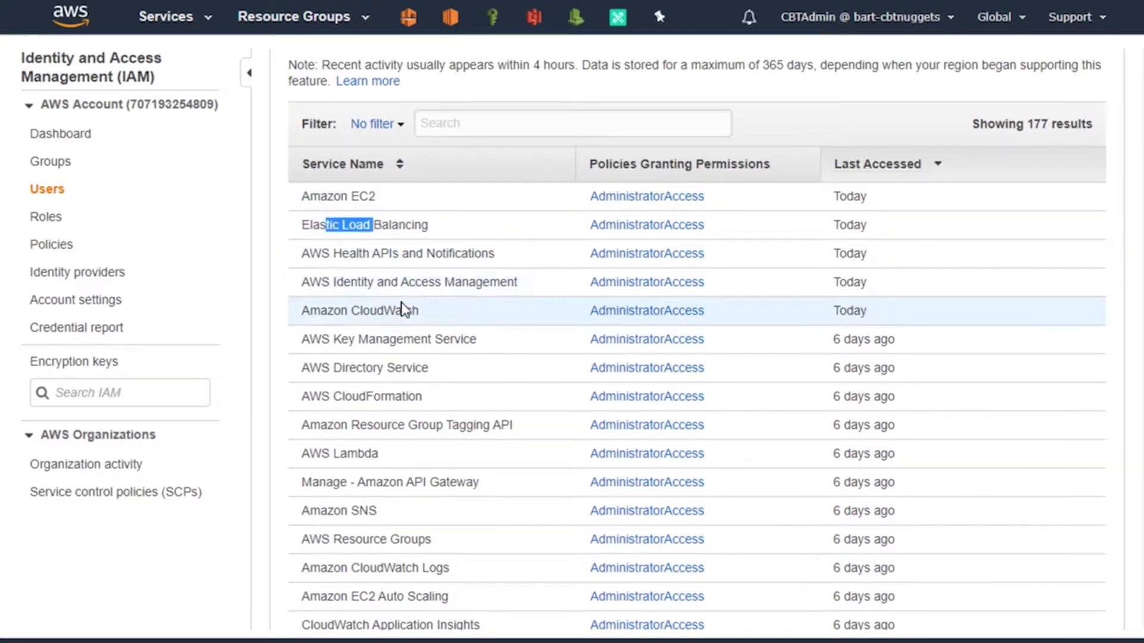
drag(357, 282, 453, 280)
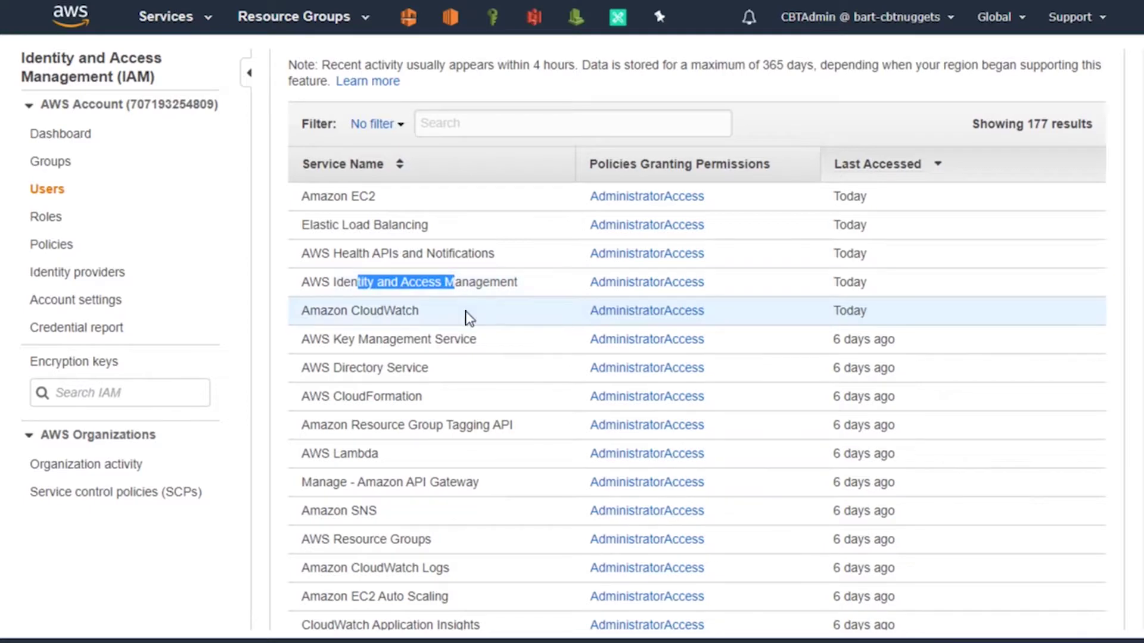
click(282, 252)
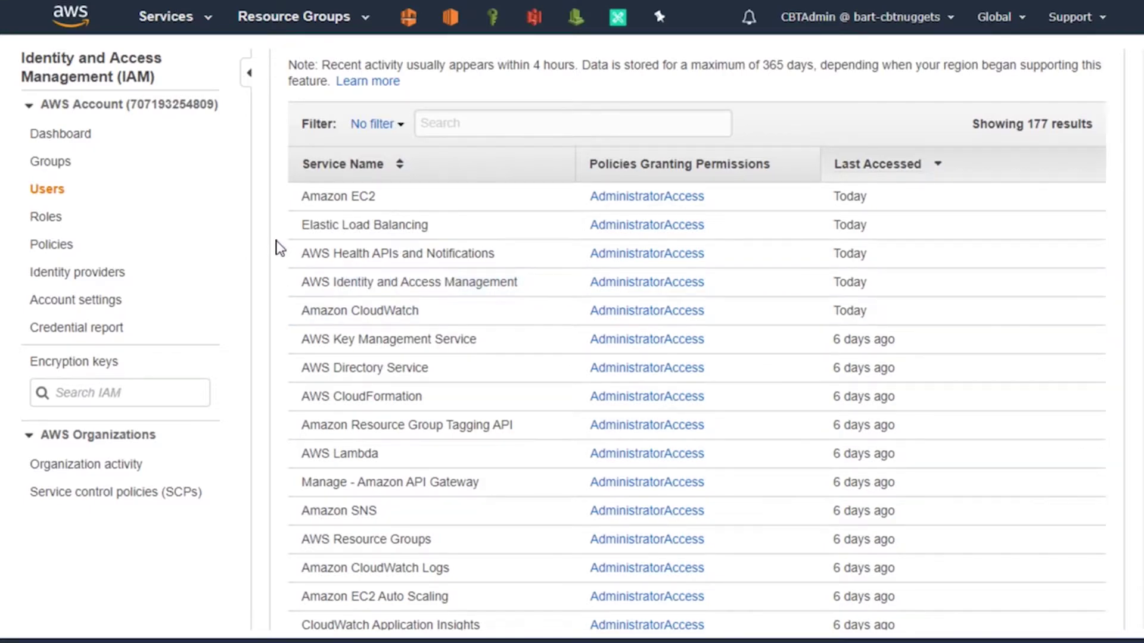
- Delete the CBTAdmin user's active access key from its security credentials
scroll(280, 250, up, 5)
click(620, 266)
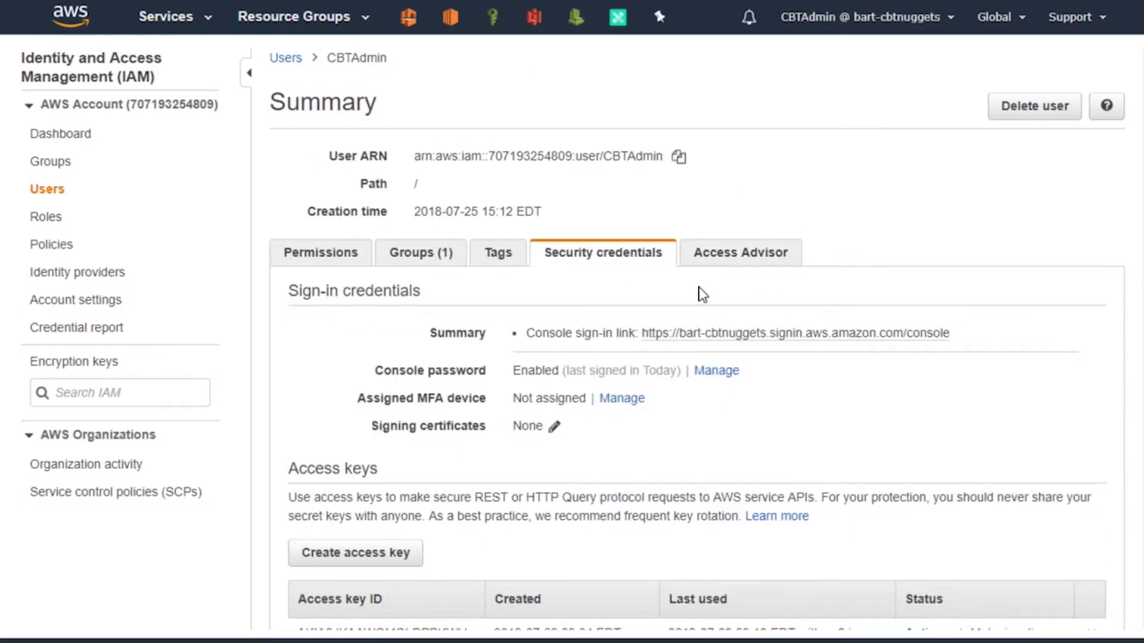
scroll(1073, 298, down, 5)
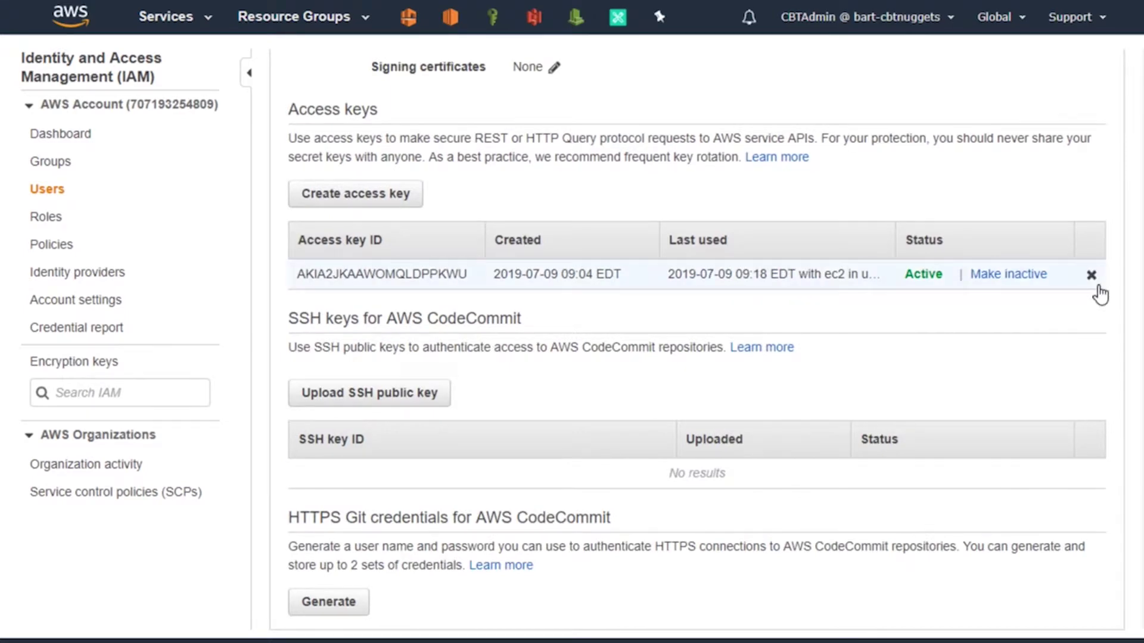
click(1091, 276)
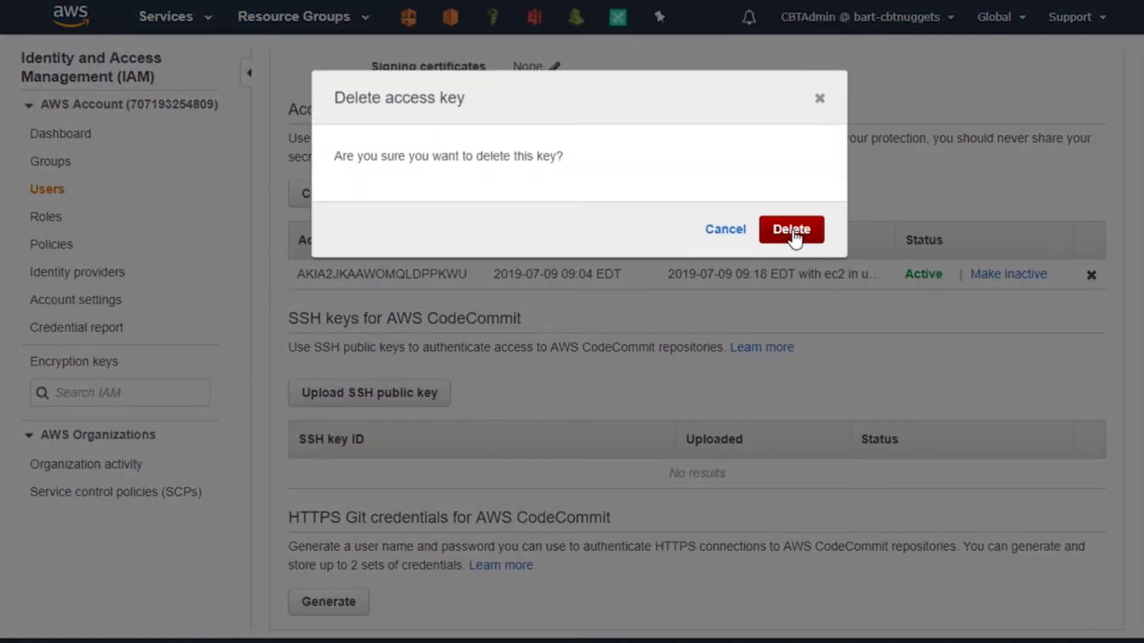
click(792, 231)
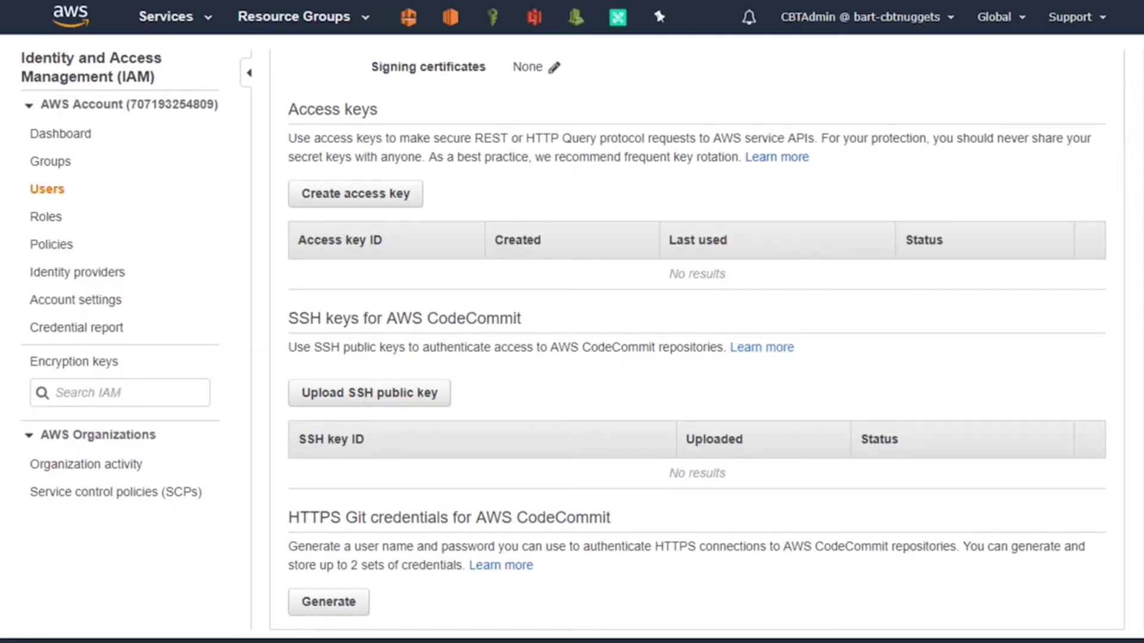
- Switch to File Explorer's AWS credentials folder and delete the last two credentials CSV files, ec2admin_cbt.csv and the ZIP archive
key(alt+Tab)
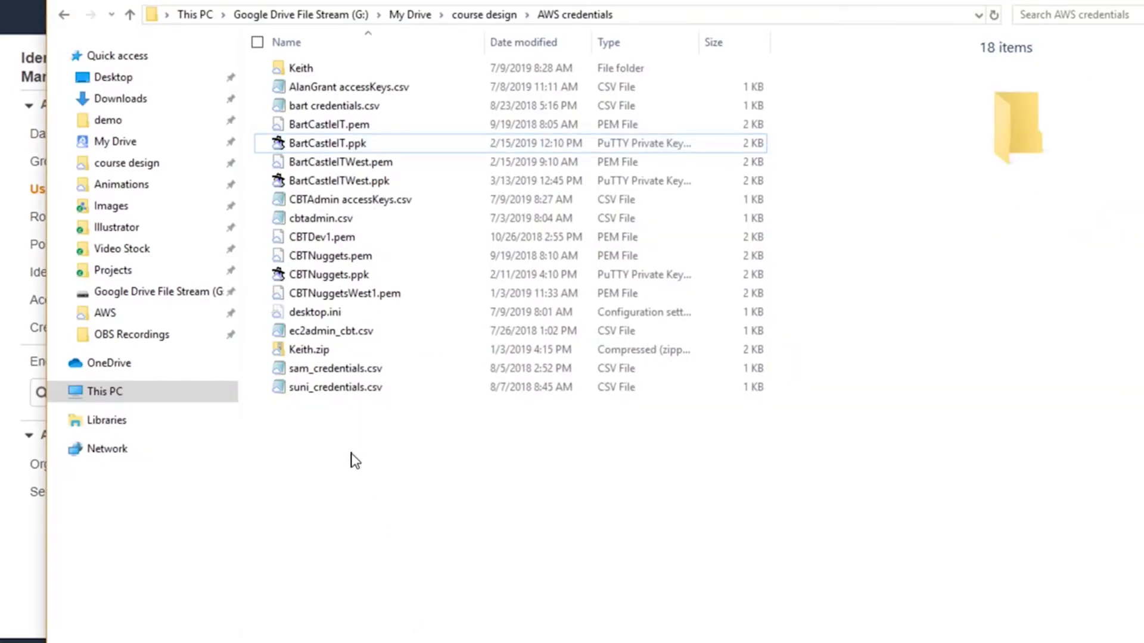
drag(352, 455, 321, 374)
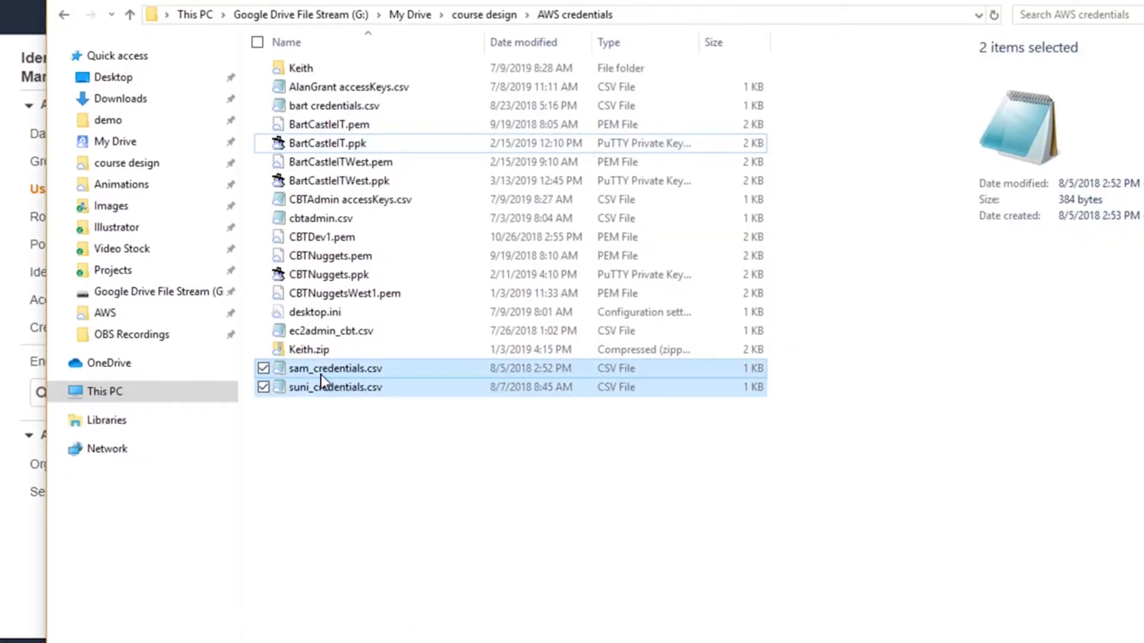
key(Delete)
click(316, 334)
key(Delete)
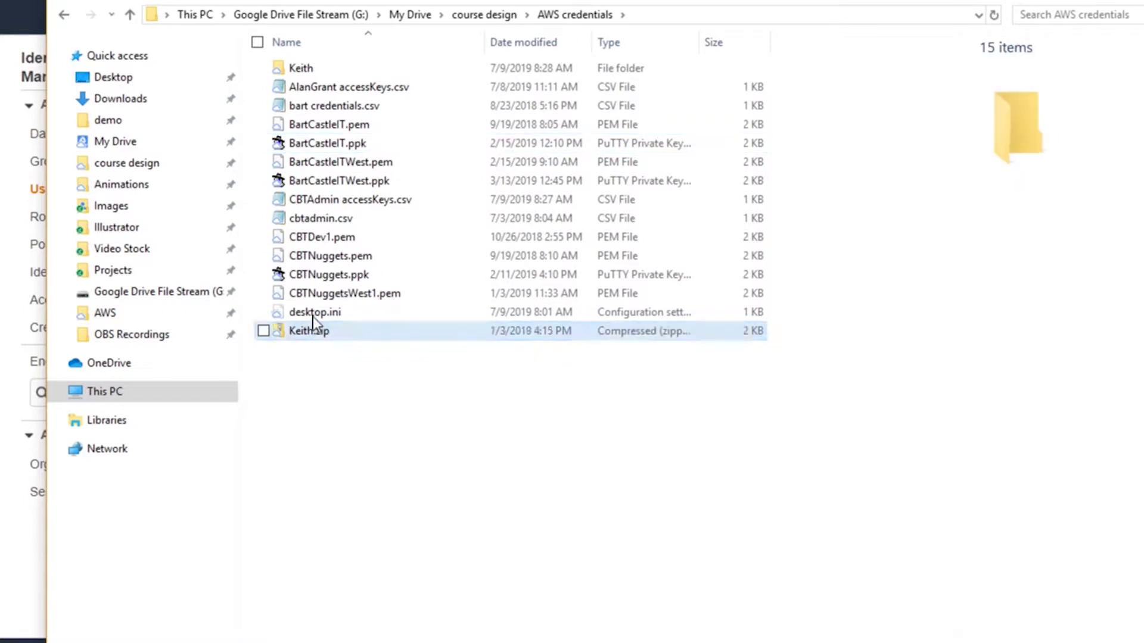
click(317, 334)
key(Delete)
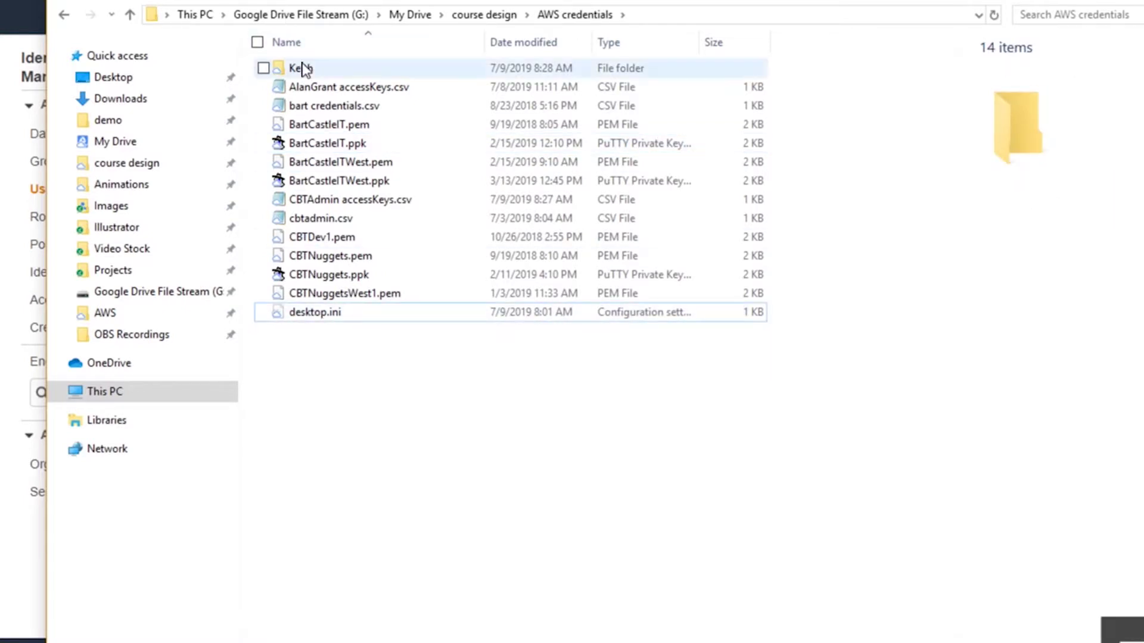
- Delete the only subfolder and the five credential and key files listed between the first accessKeys file and CBTAdmin accessKeys.csv
click(301, 68)
key(Delete)
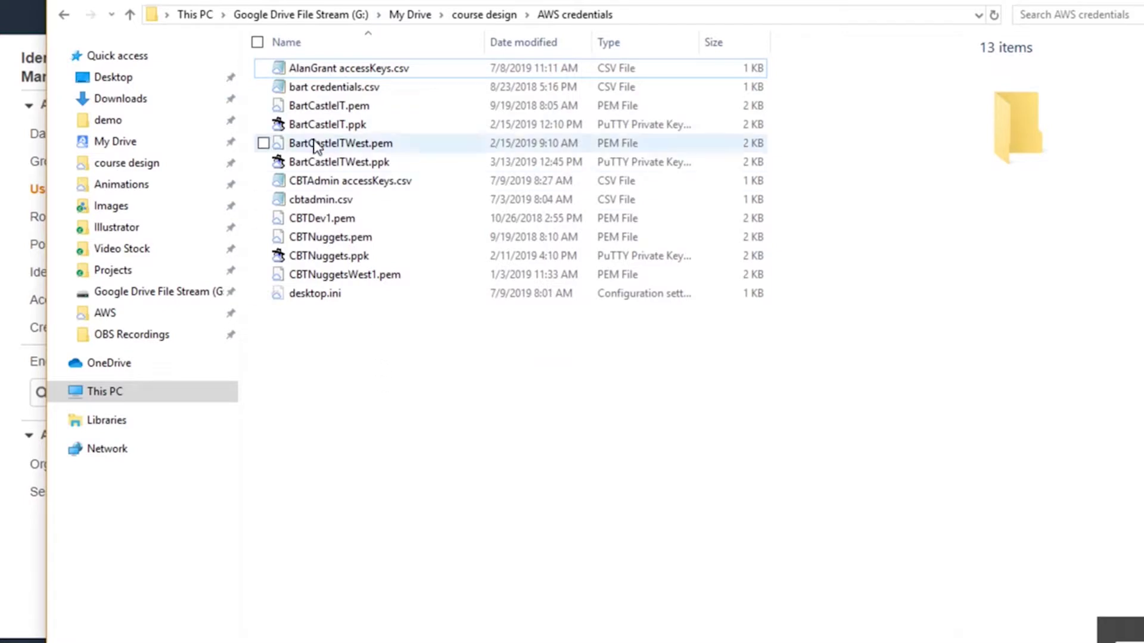
click(297, 91)
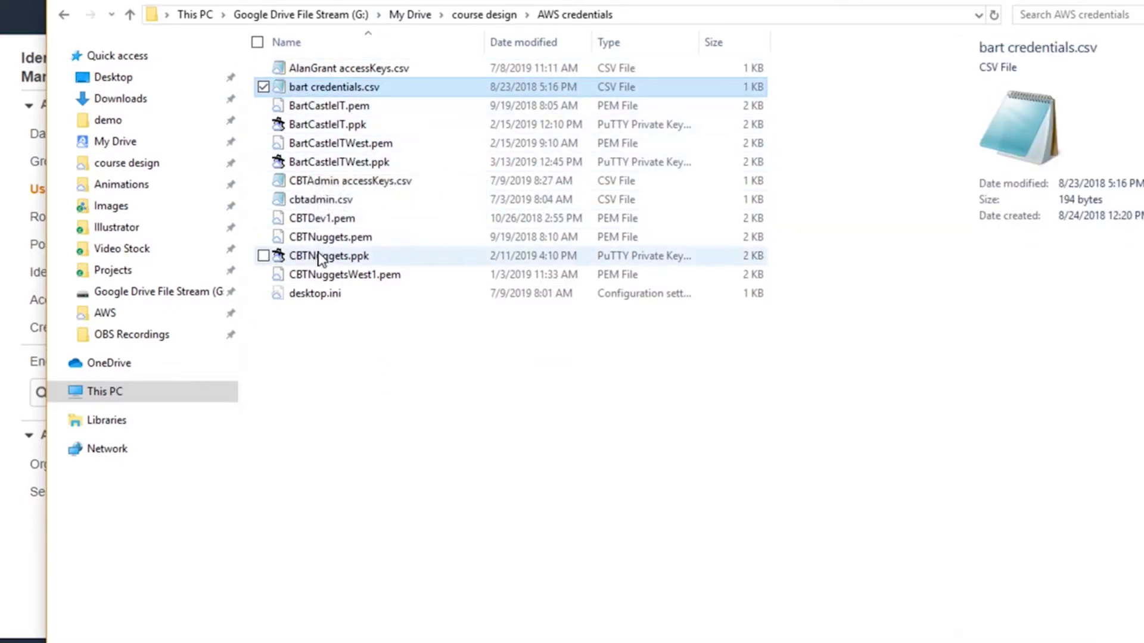
shift+click(321, 163)
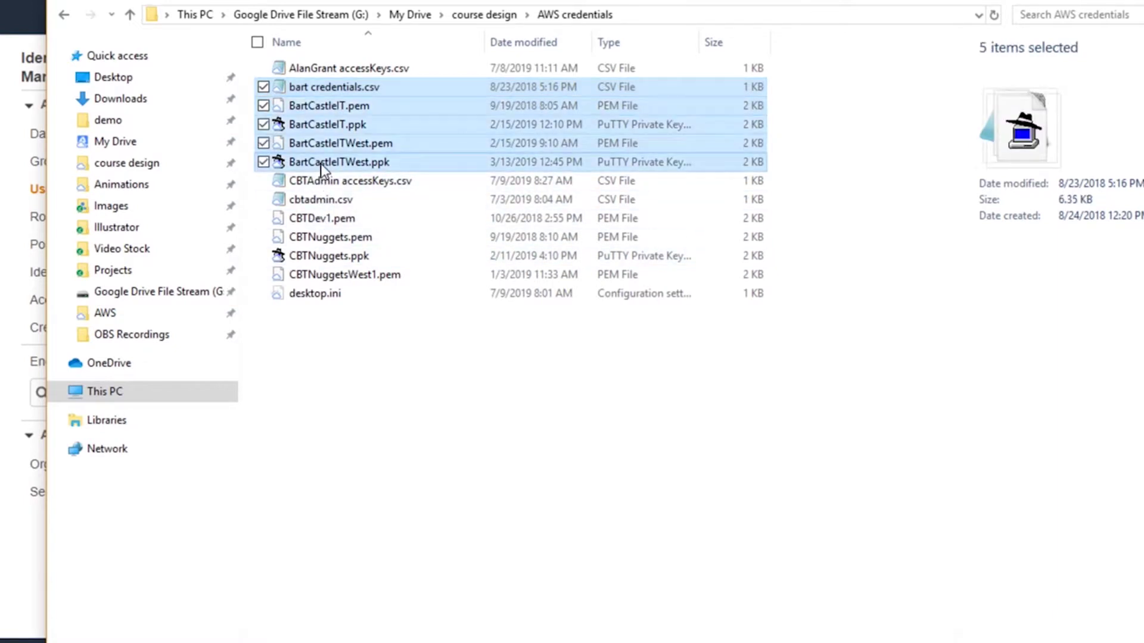
key(Delete)
- Delete the three remaining CSV files: the first user's accessKeys file, CBTAdmin accessKeys.csv and cbtadmin.csv
click(301, 68)
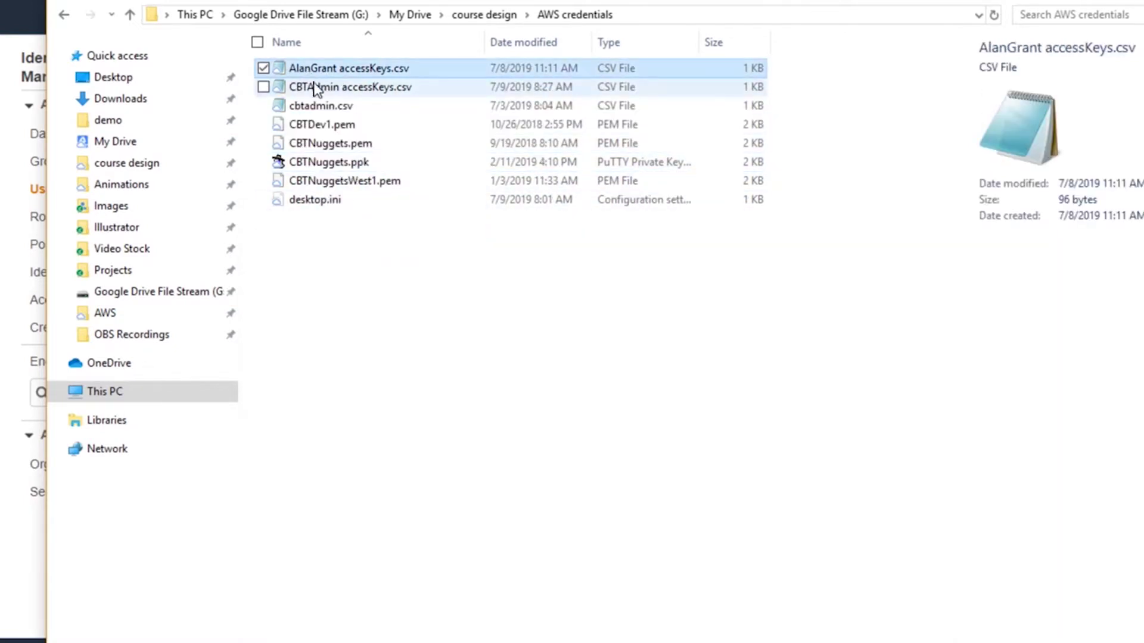
key(Delete)
click(312, 69)
key(Delete)
click(316, 70)
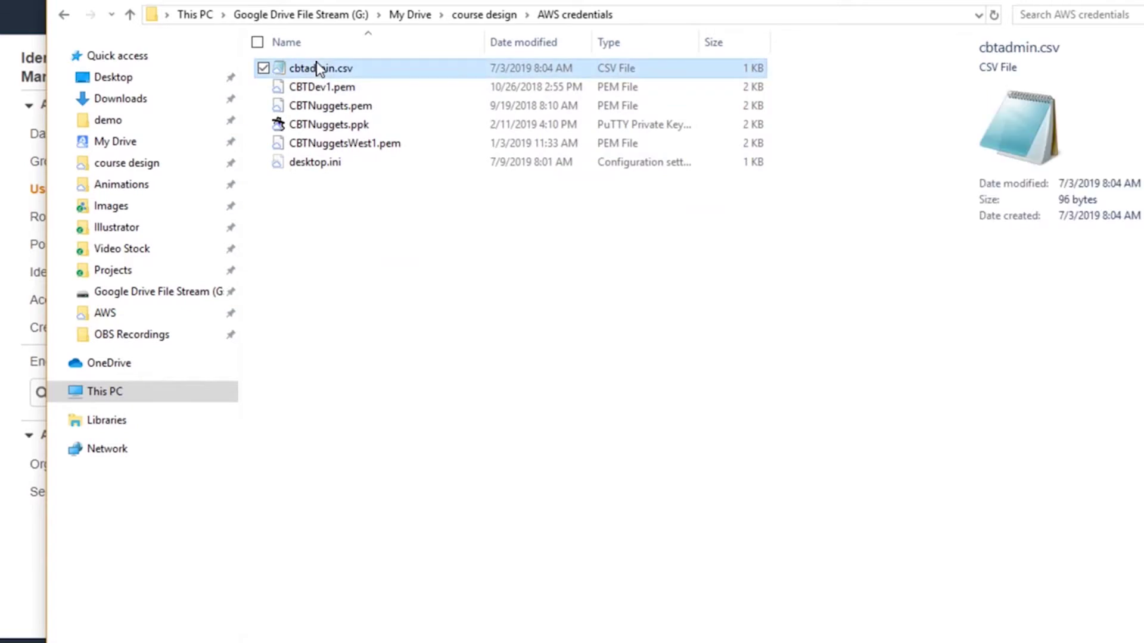
key(Delete)
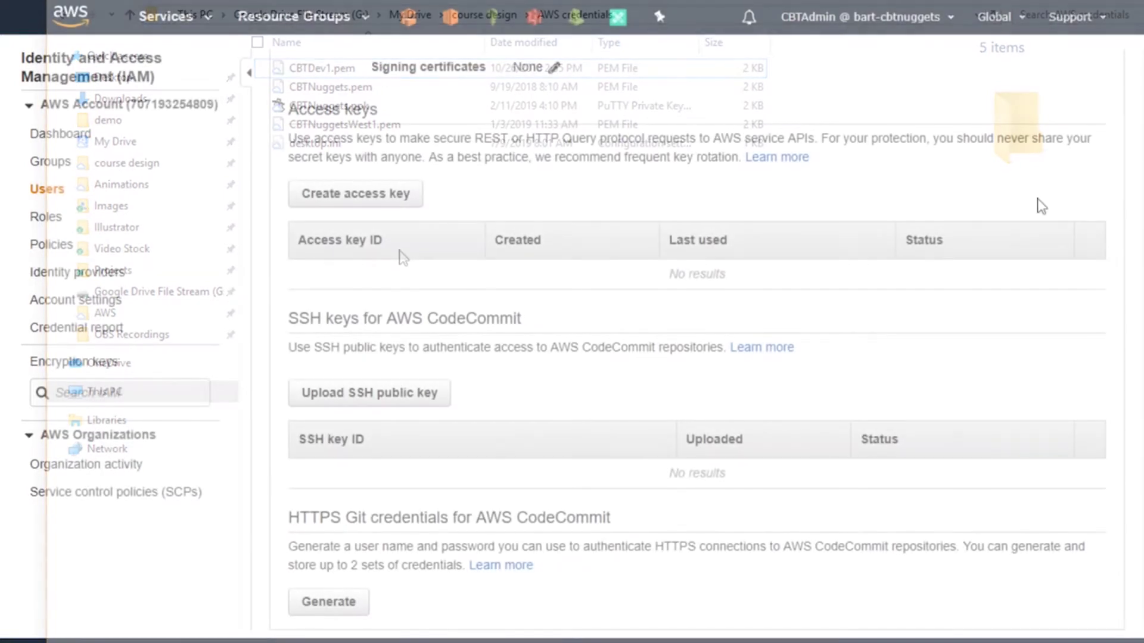
- Return to the AWS console and create a new access key for the CBTAdmin user
scroll(1040, 205, up, 6)
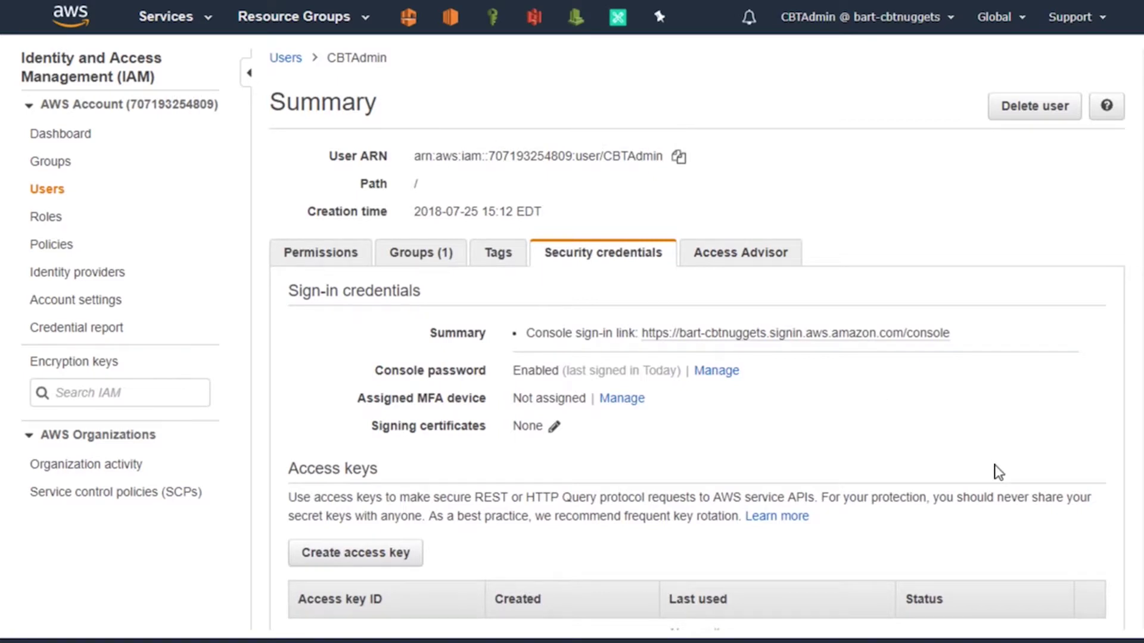
scroll(1007, 480, down, 2)
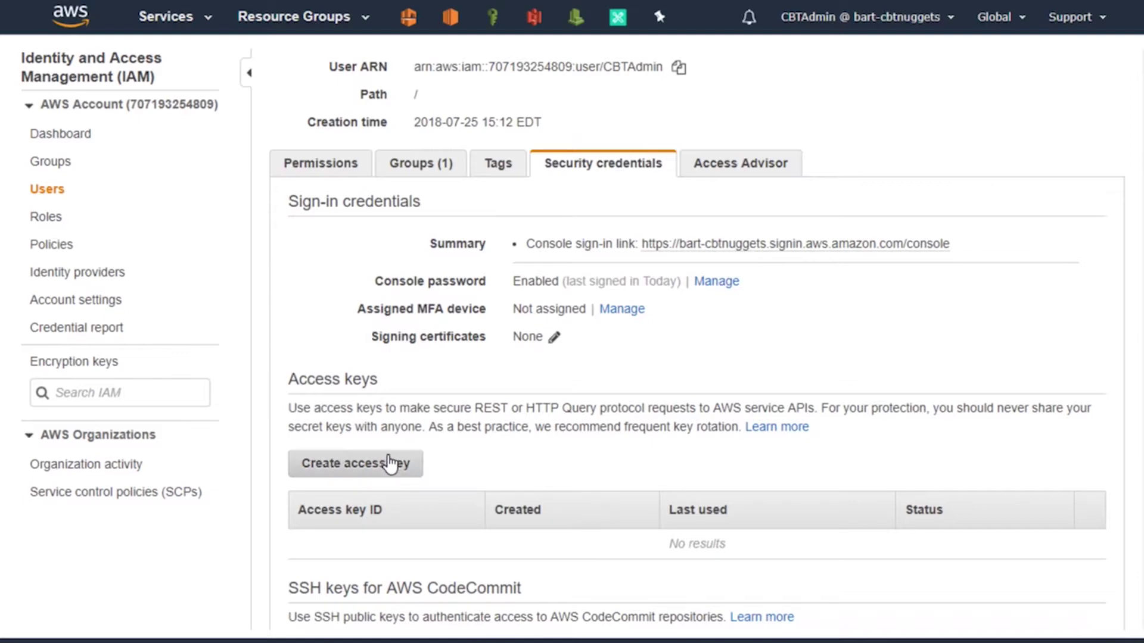
click(391, 463)
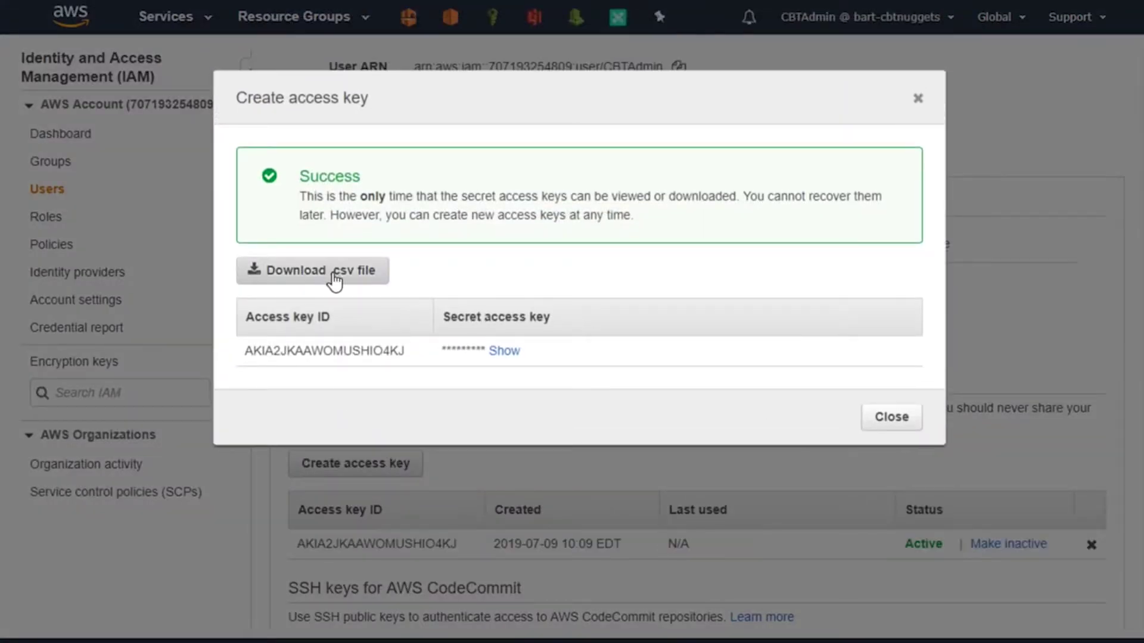
- Reveal the new key's secret access key, and download the key pair as a .csv file and inspect it
click(505, 352)
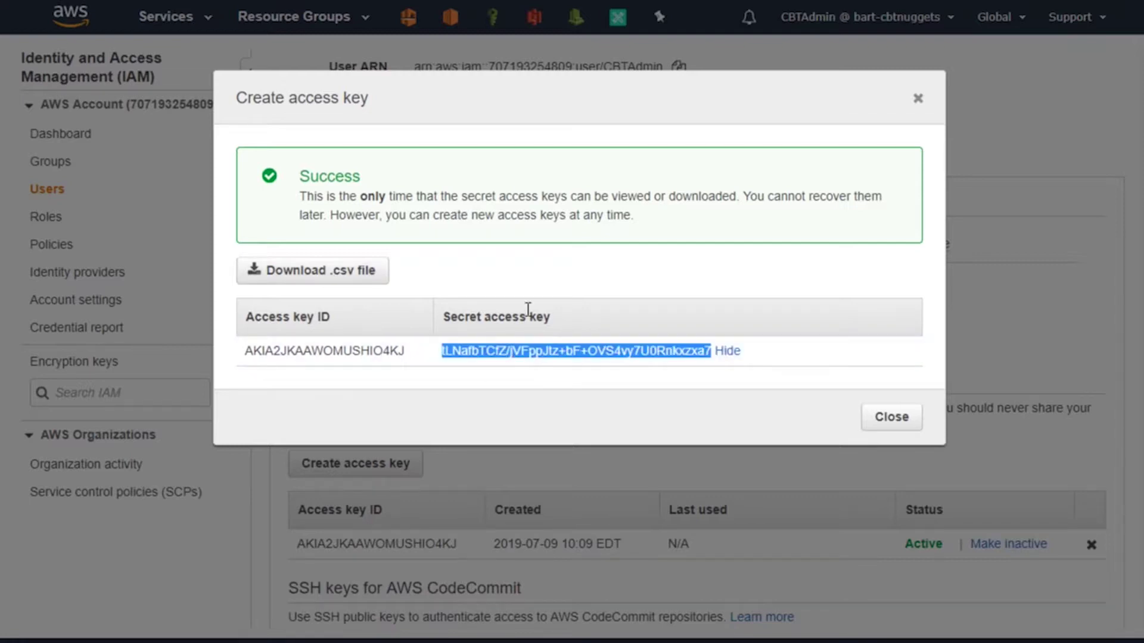
click(640, 271)
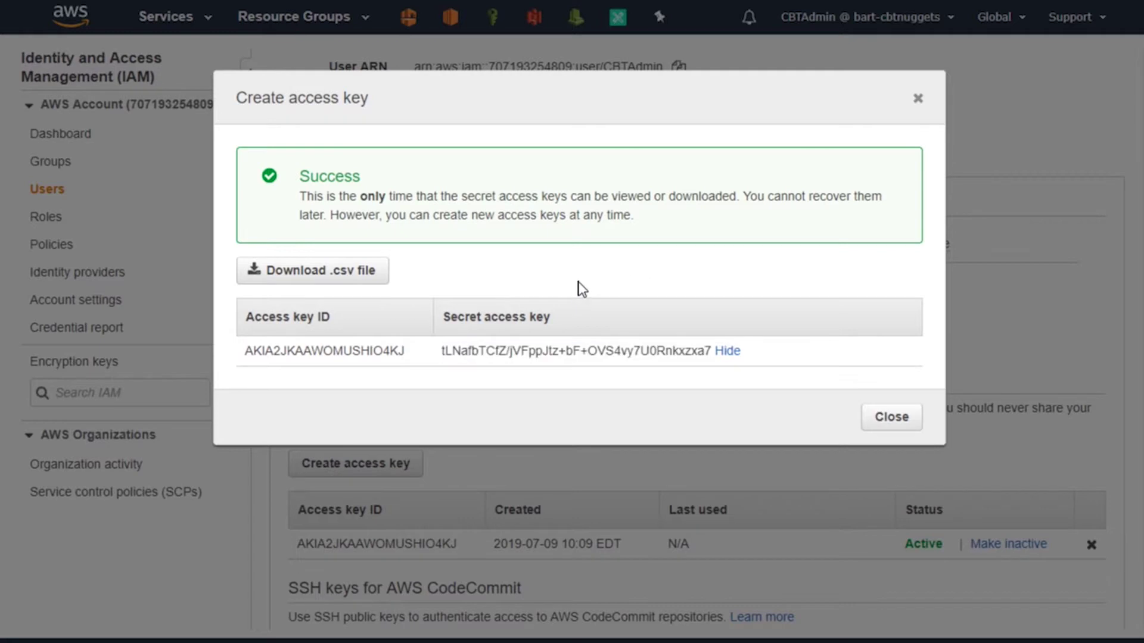
click(355, 268)
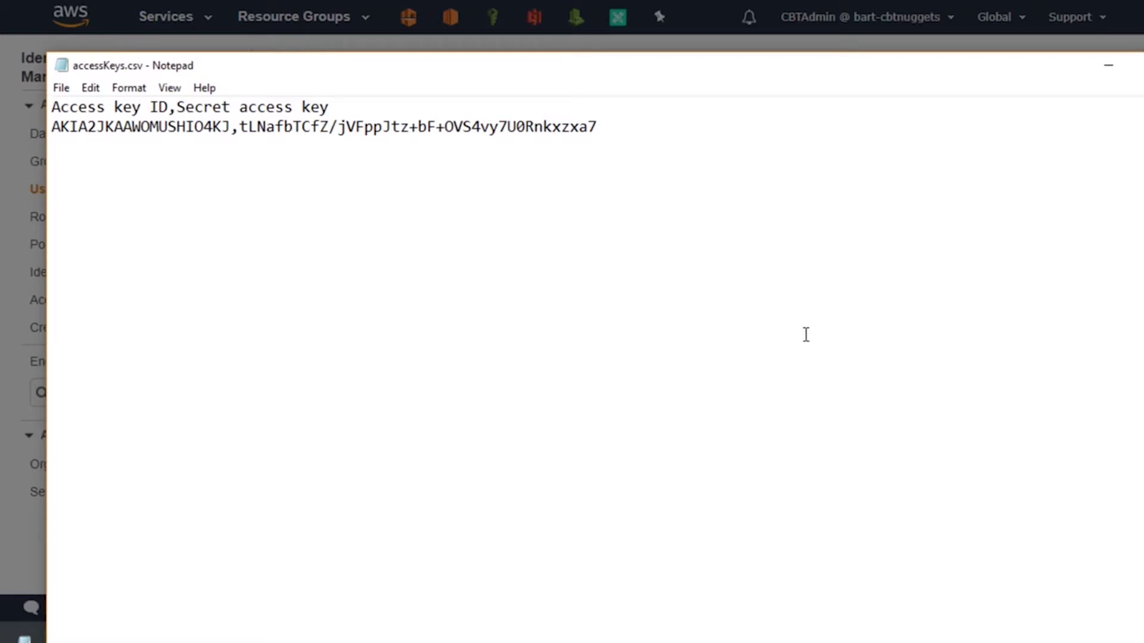
click(1108, 66)
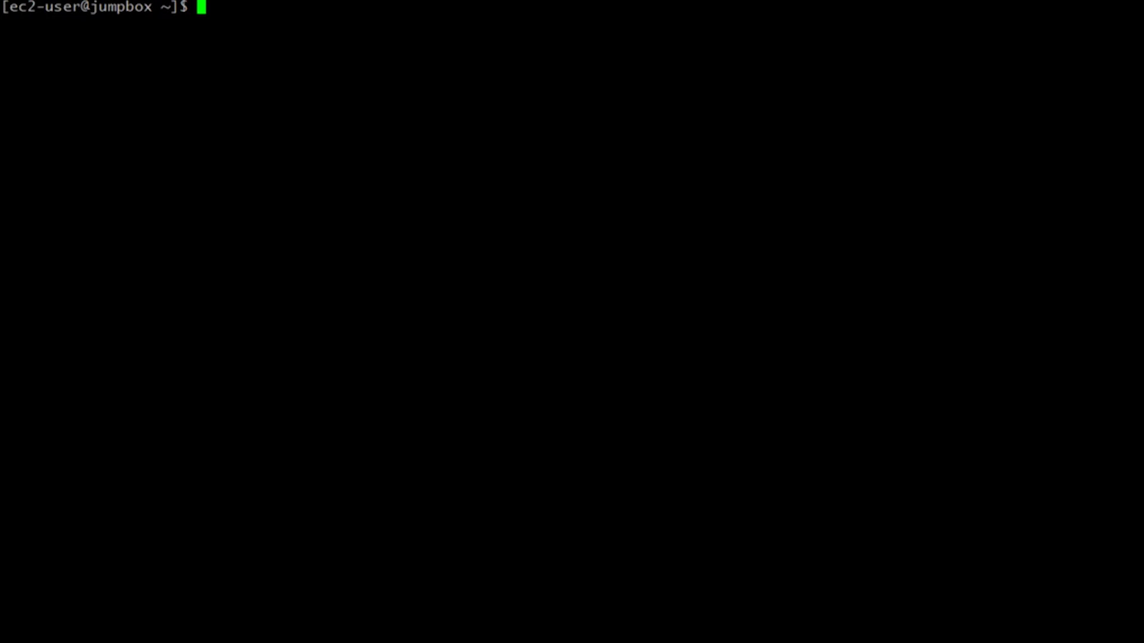
- In the jumpbox terminal, create another access key for CBTAdmin with "aws iam create-access-key --user cbtadmin"
text(aws iam create-access-key --user cbtadmin)
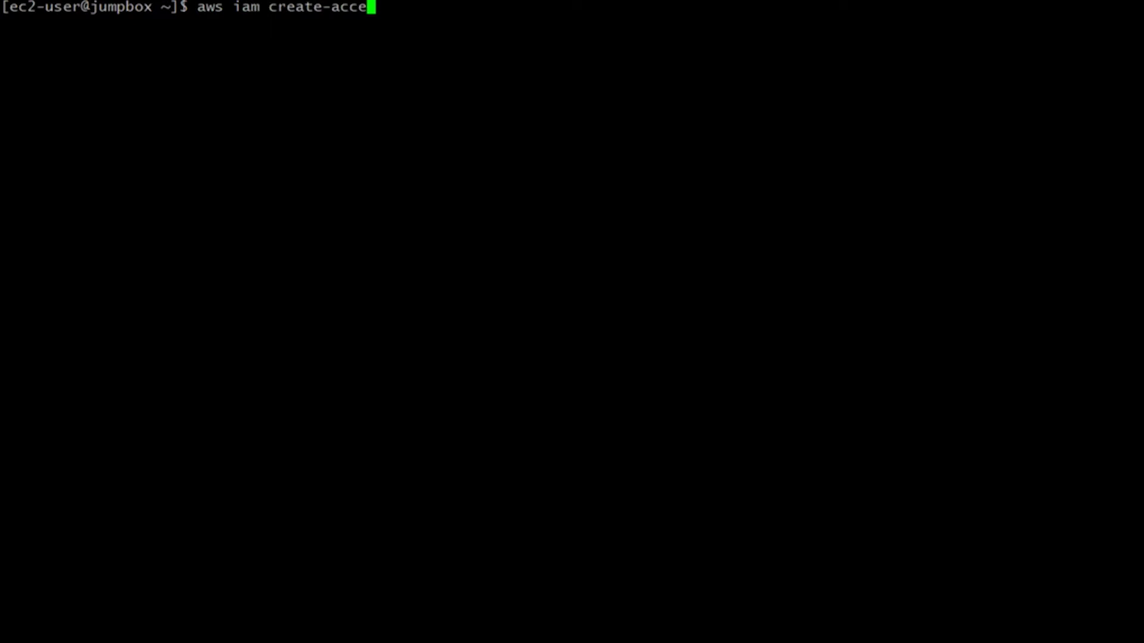
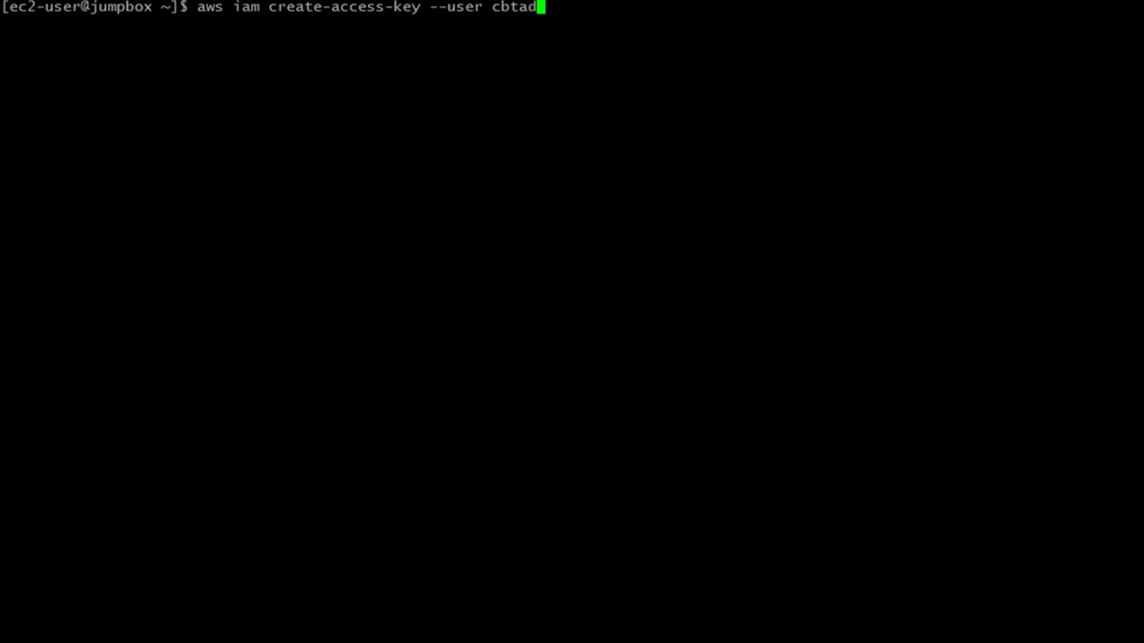
key(Return)
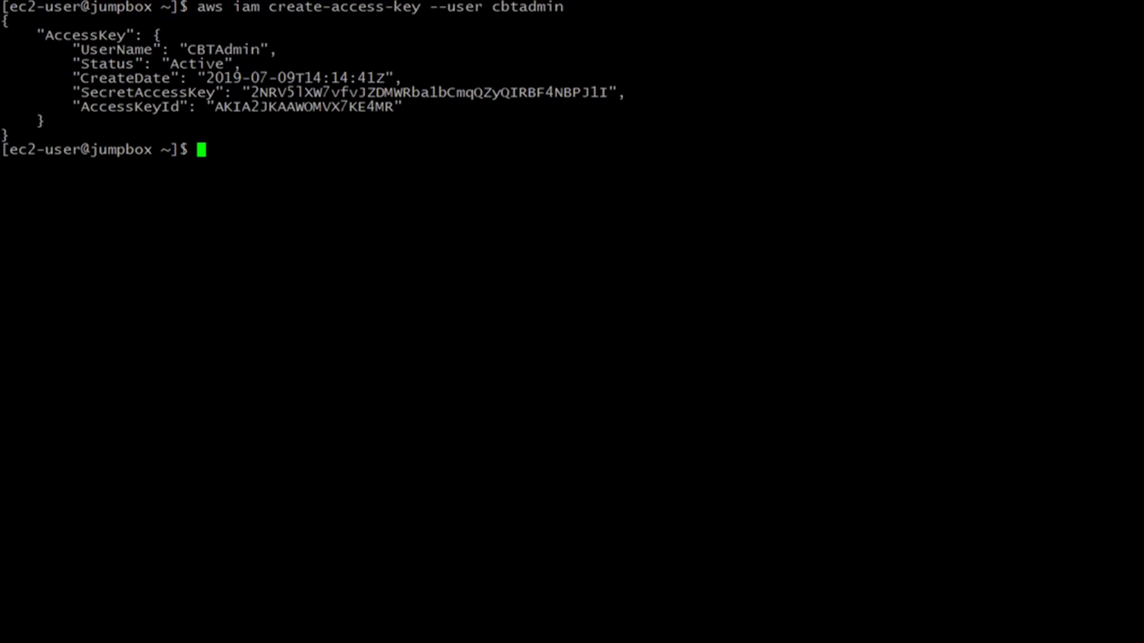
- Run "aws iam list-access-keys --user cbtadmin" and check the creation date and status of the listed keys
text(aws iam list-)
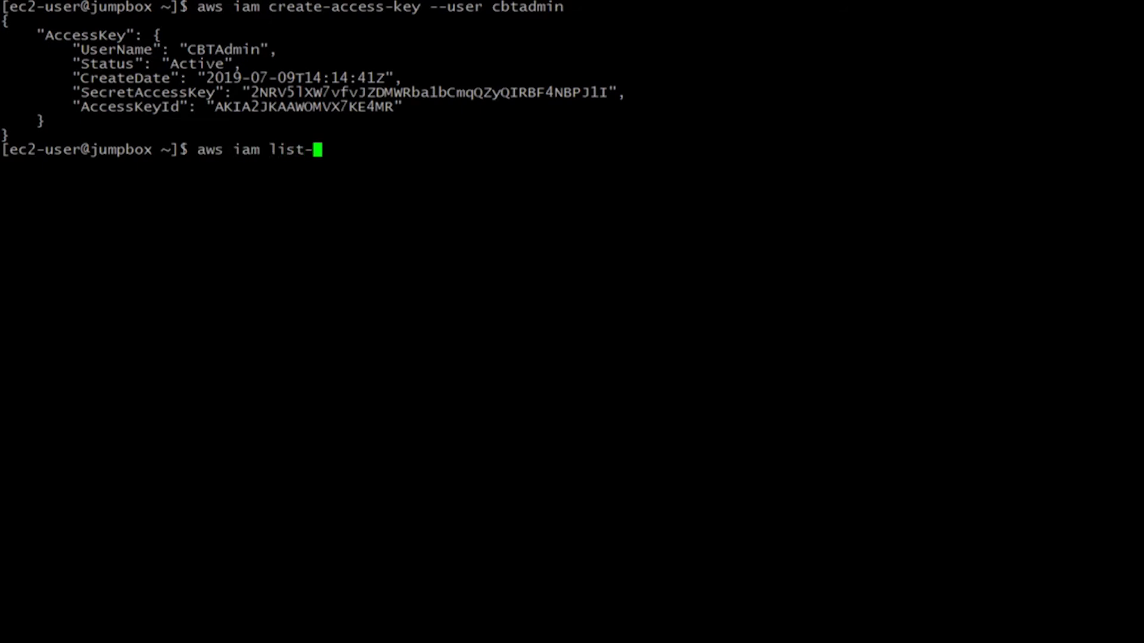
text(access-keys )
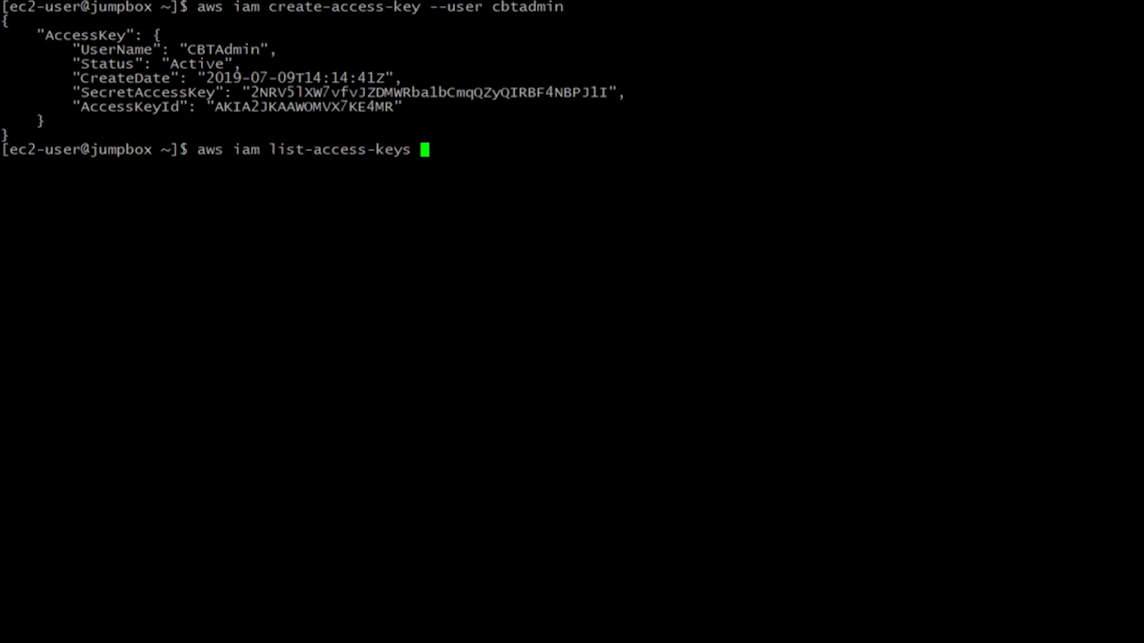
text(--user c)
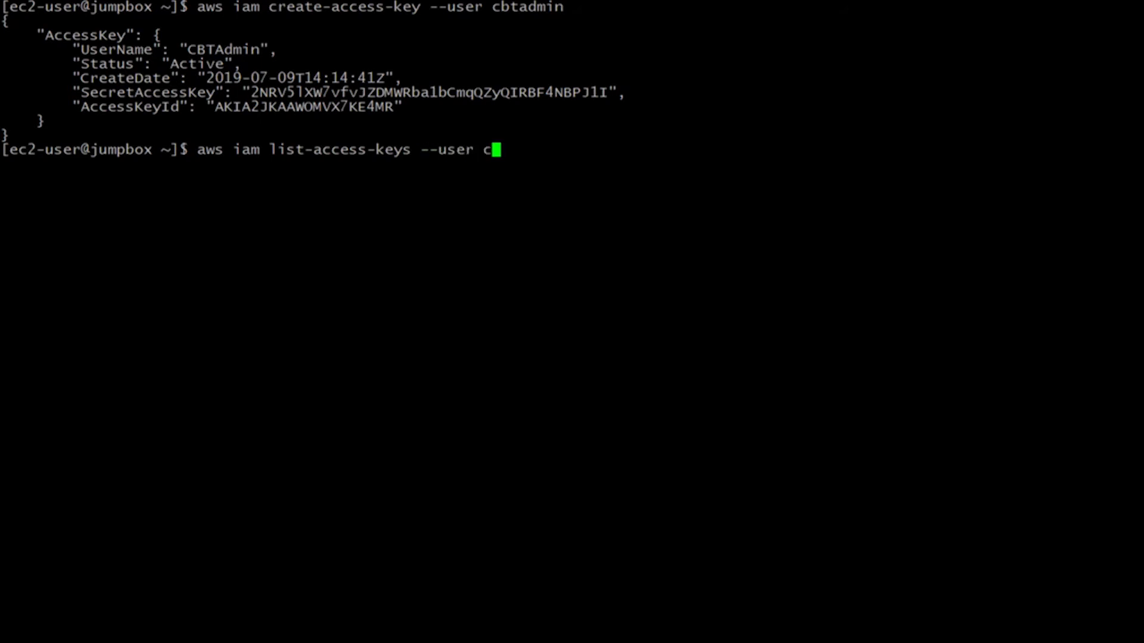
text(btadmin)
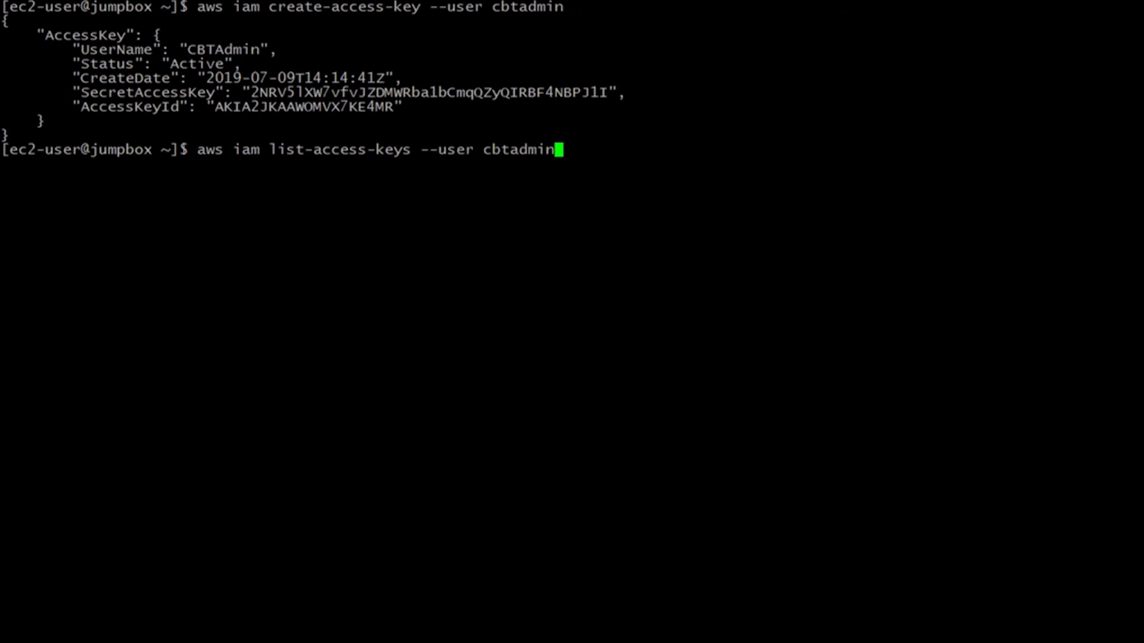
key(Return)
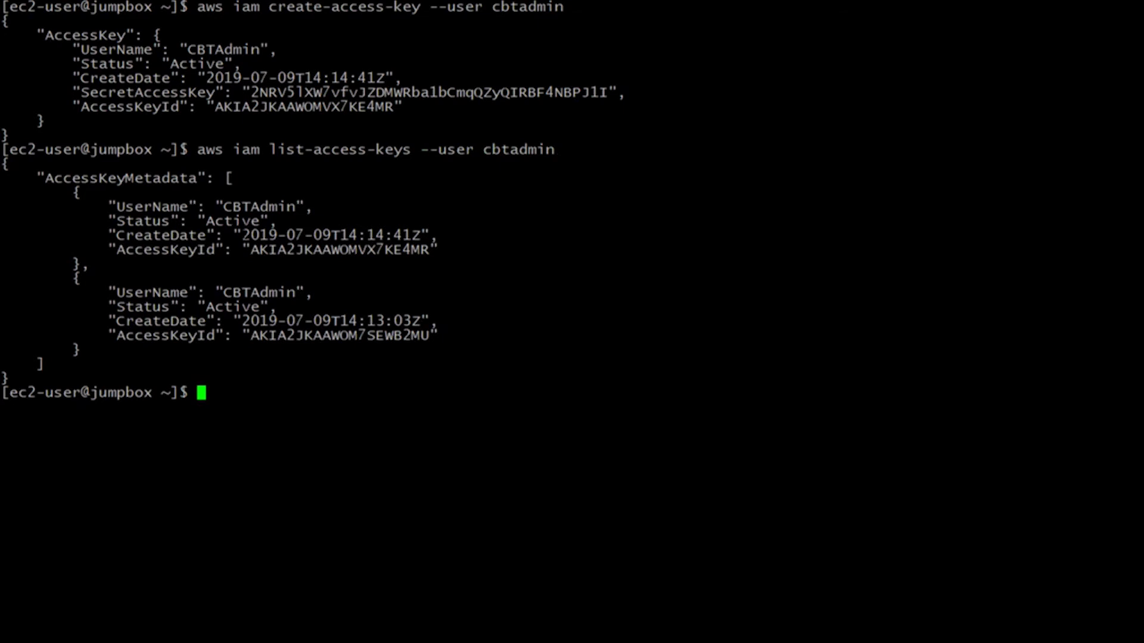
drag(242, 236, 336, 235)
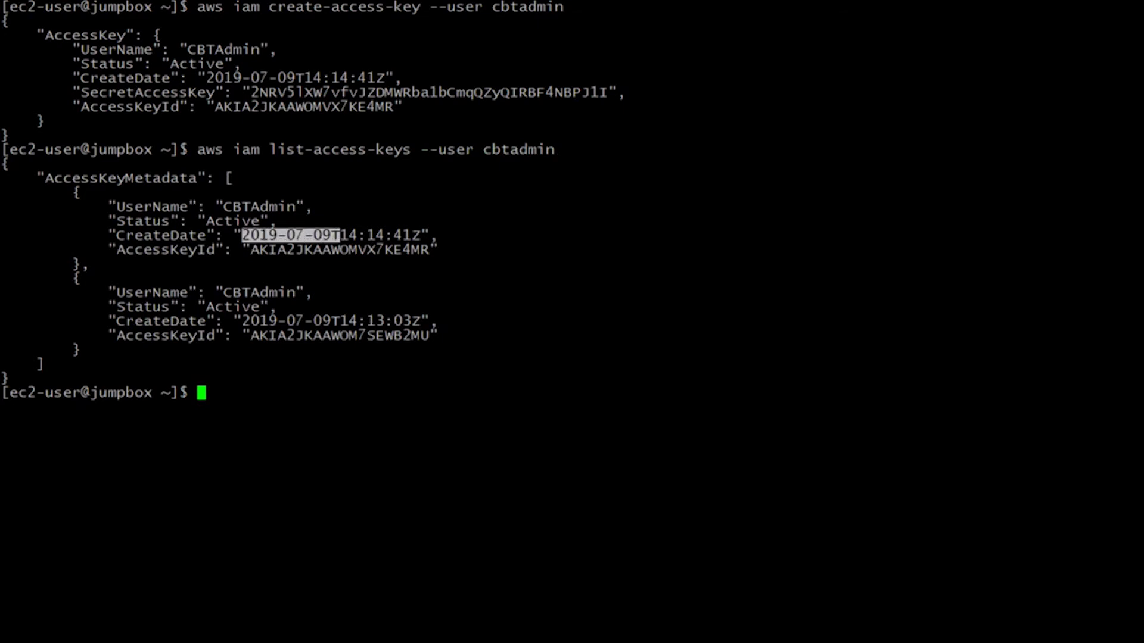
drag(198, 306, 258, 306)
click(260, 308)
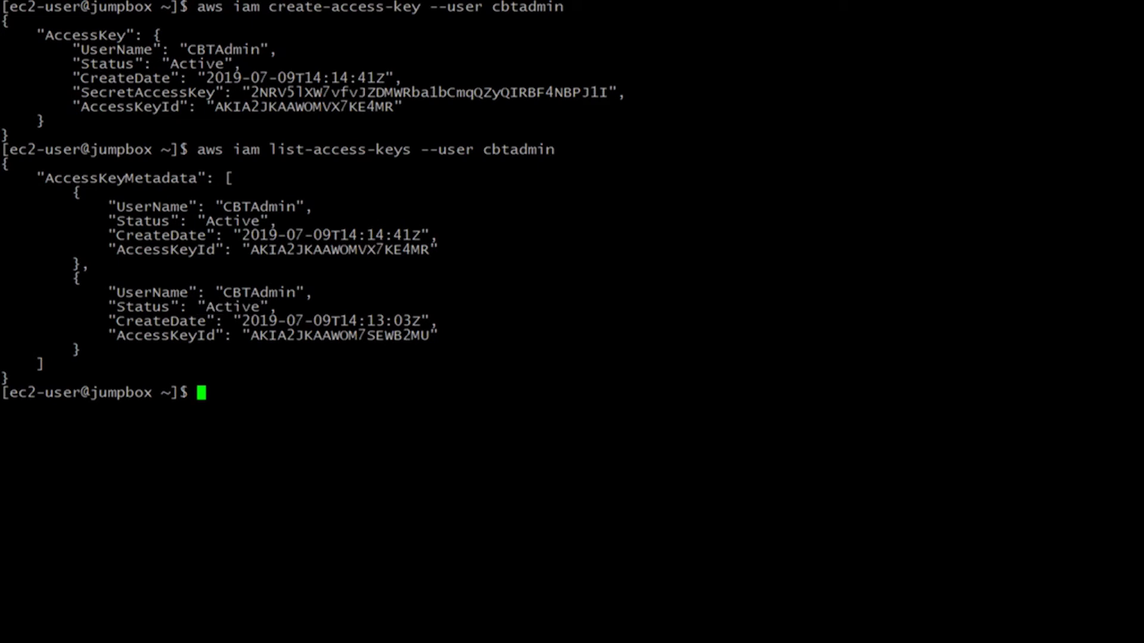